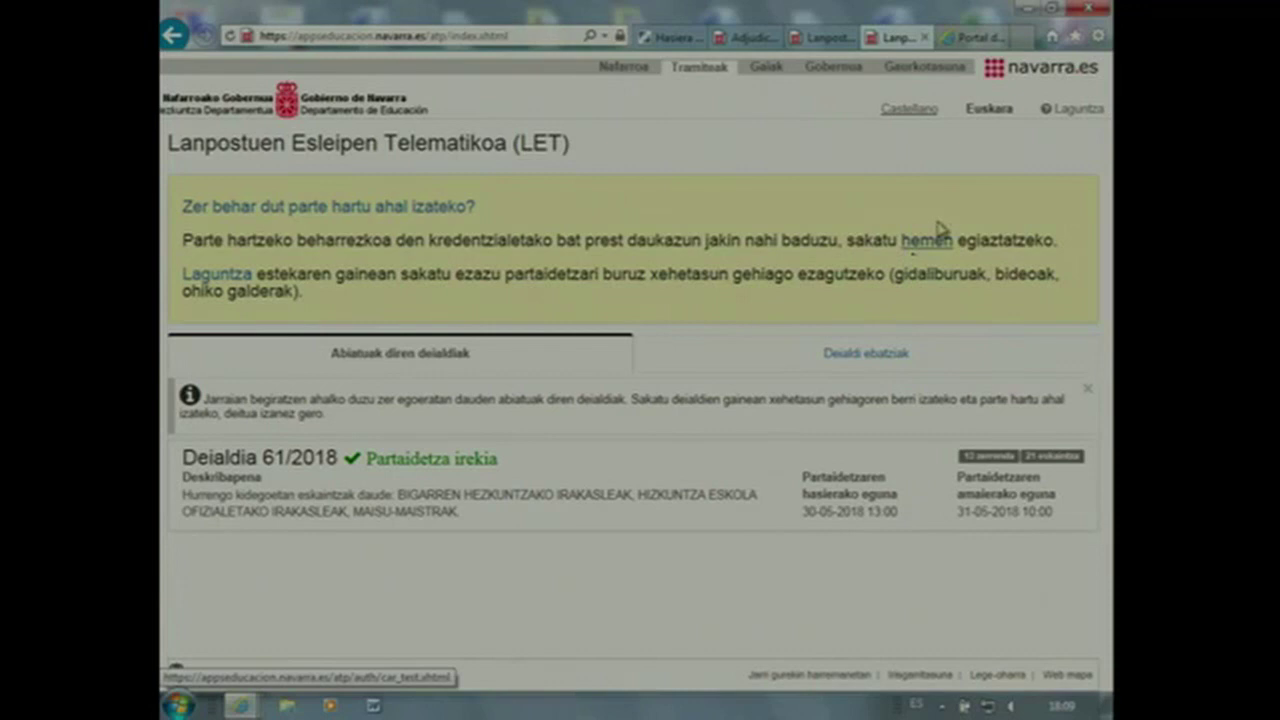
Switch from the Spanish ATP page back to the Basque LET test portal listing Deialdia 55/2018
left_click(750, 38)
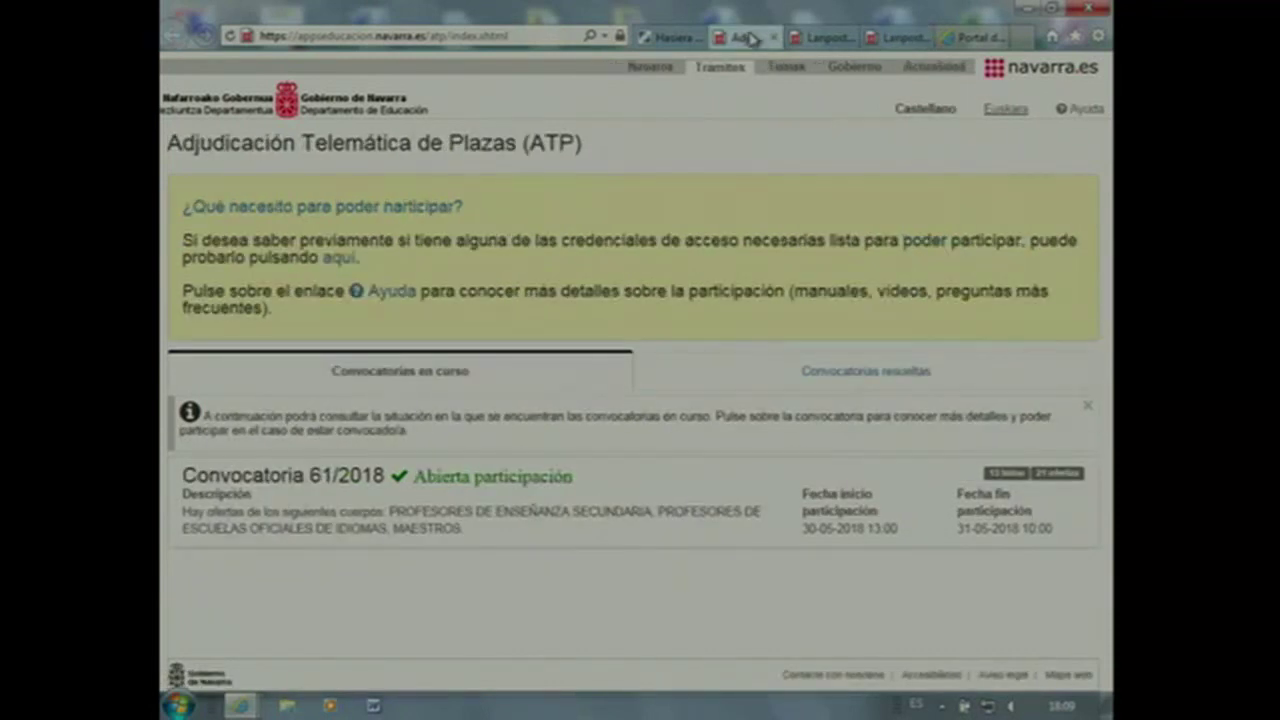
left_click(818, 38)
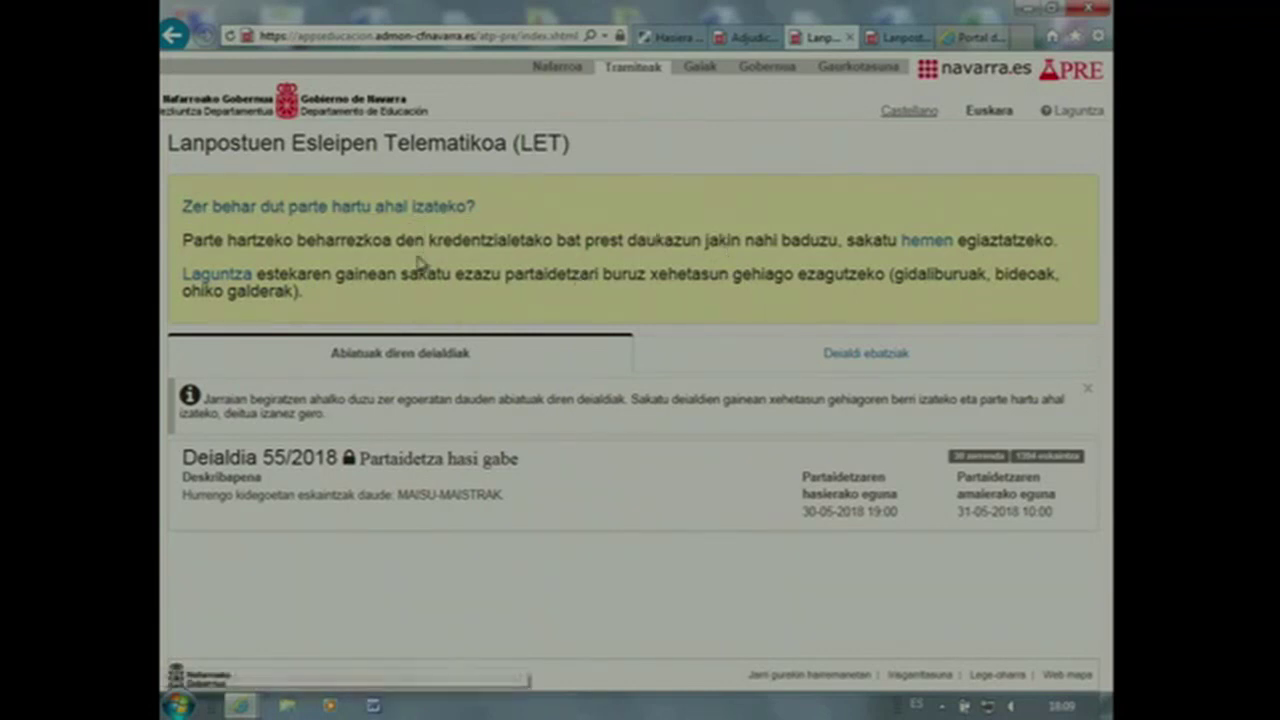
Follow the 'hemen' link in the yellow box to the navarra.es credential-check sign-in page
left_click(928, 243)
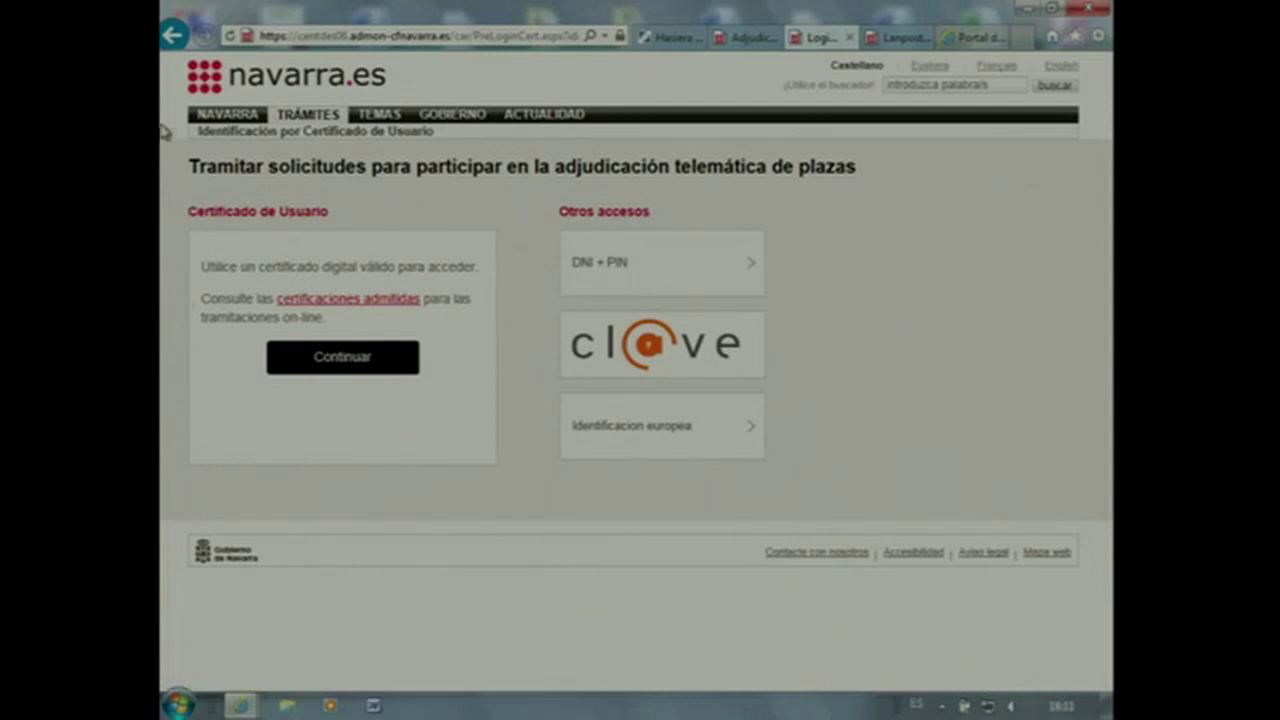
Return to the LET home page and reopen the credential check using the DNI + PIN option
left_click(174, 36)
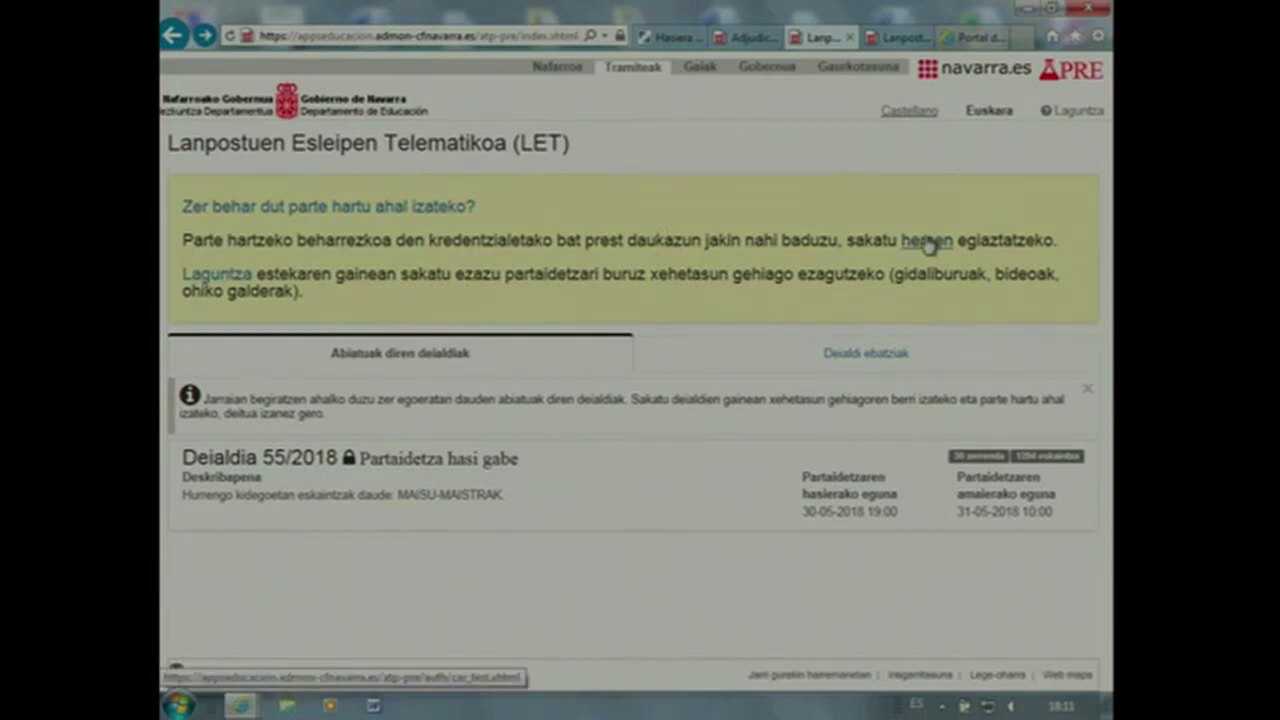
left_click(927, 242)
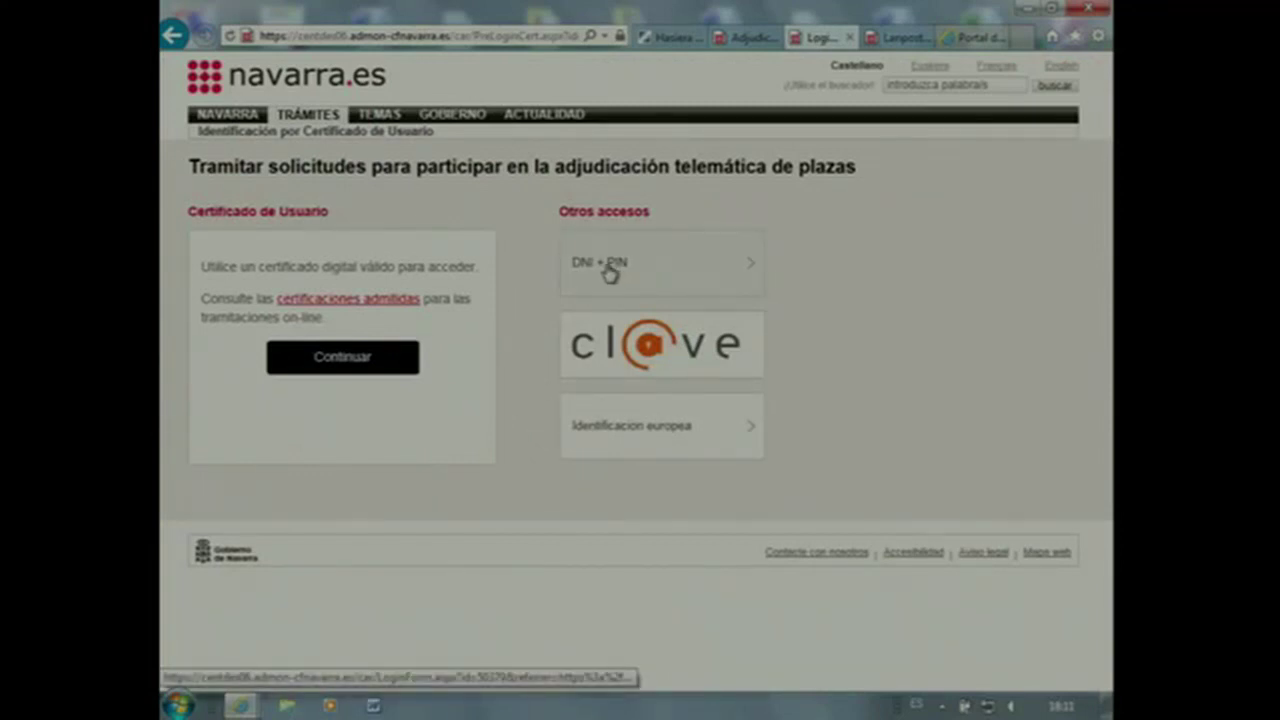
left_click(610, 274)
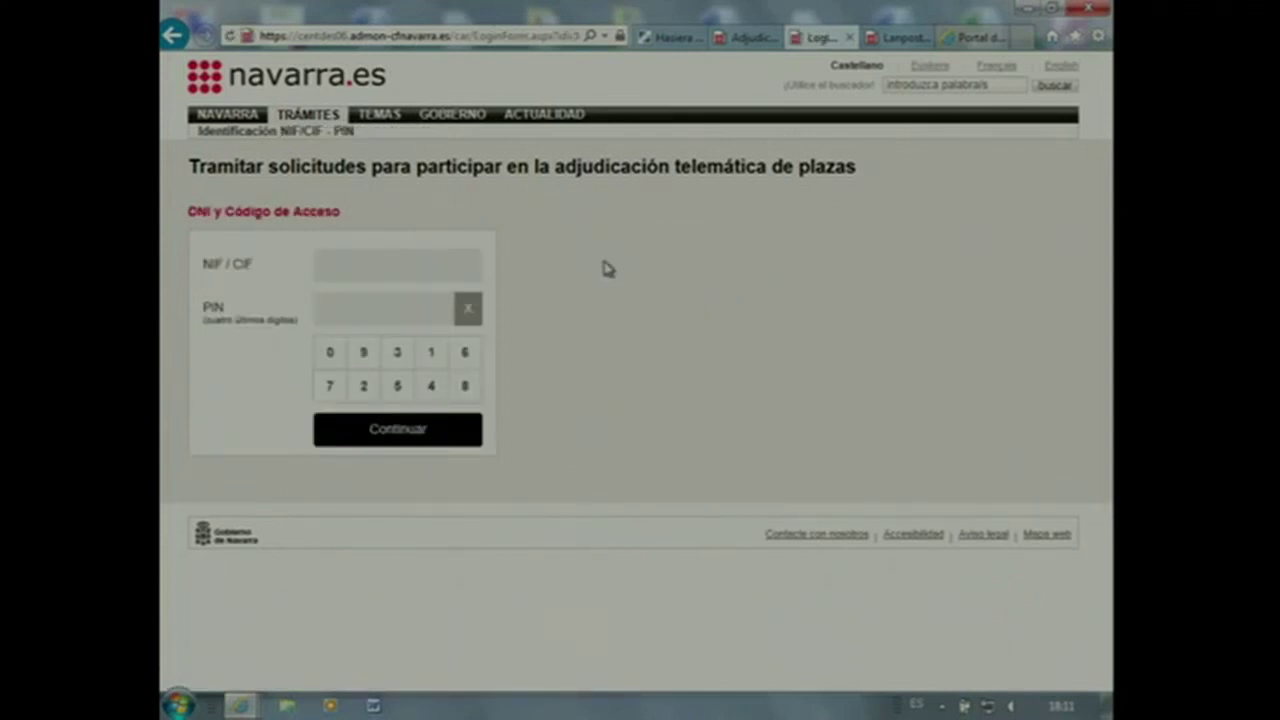
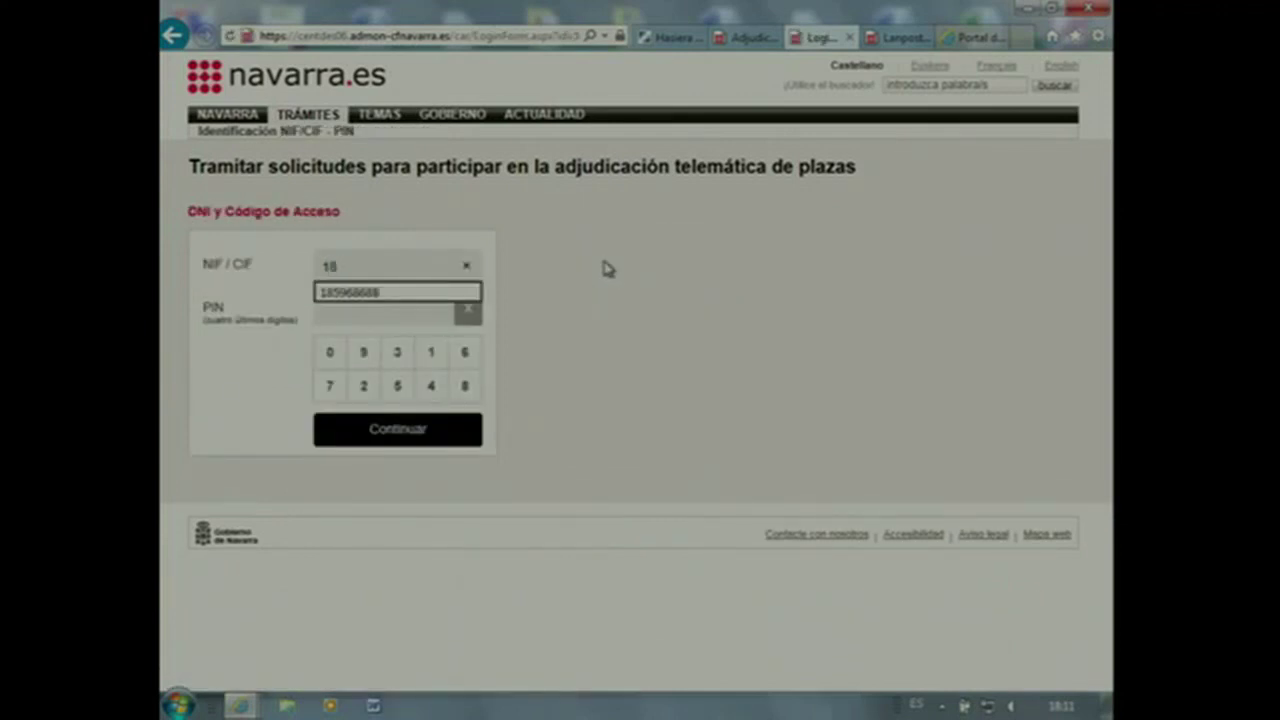
Enter the NIF and the PIN on the keypad, then sign in with Continuar
left_click(397, 312)
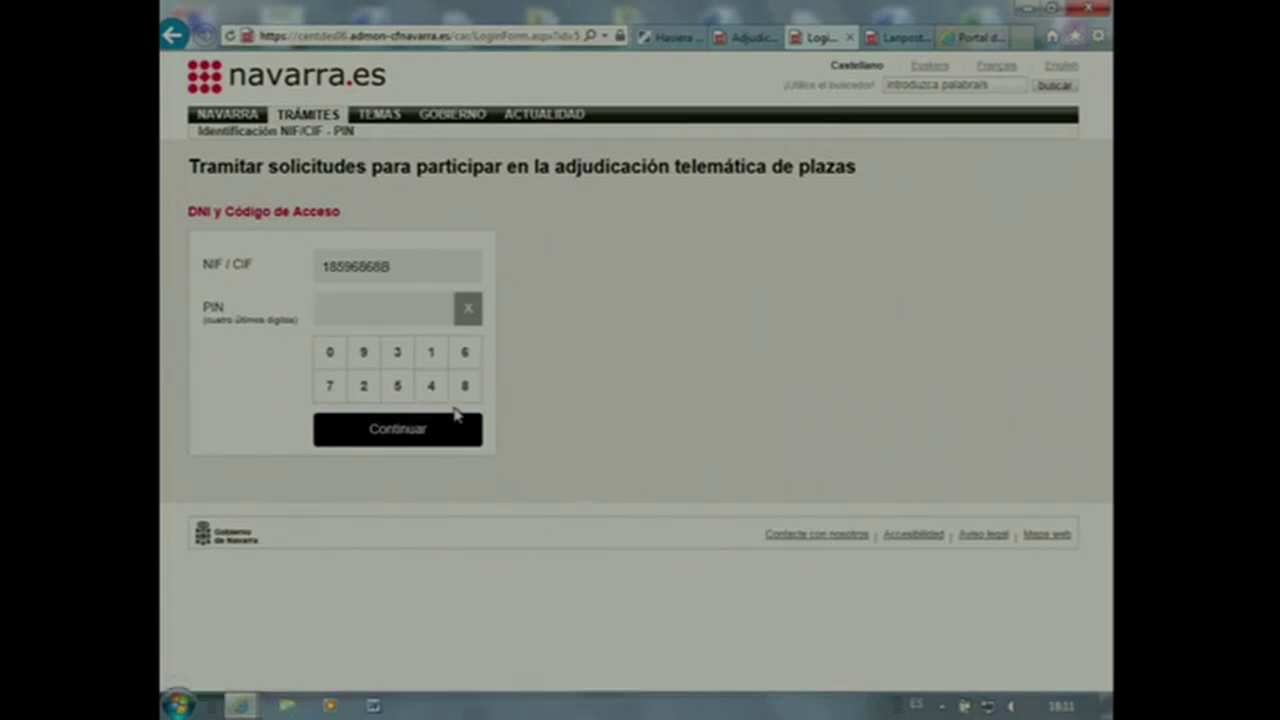
left_click(434, 362)
left_click(468, 390)
left_click(397, 390)
left_click(364, 355)
left_click(388, 444)
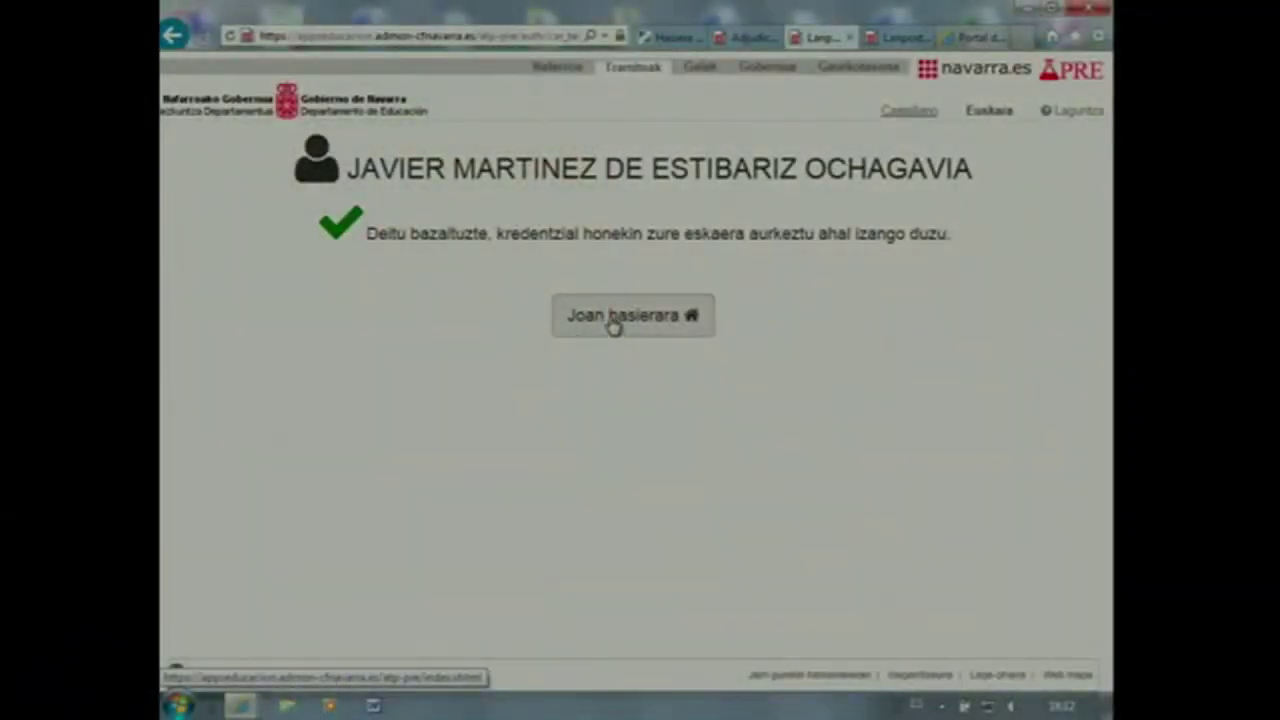
Go back to the LET home page listing Deialdia 55/2018 with 'Joan hasierara'
left_click(614, 327)
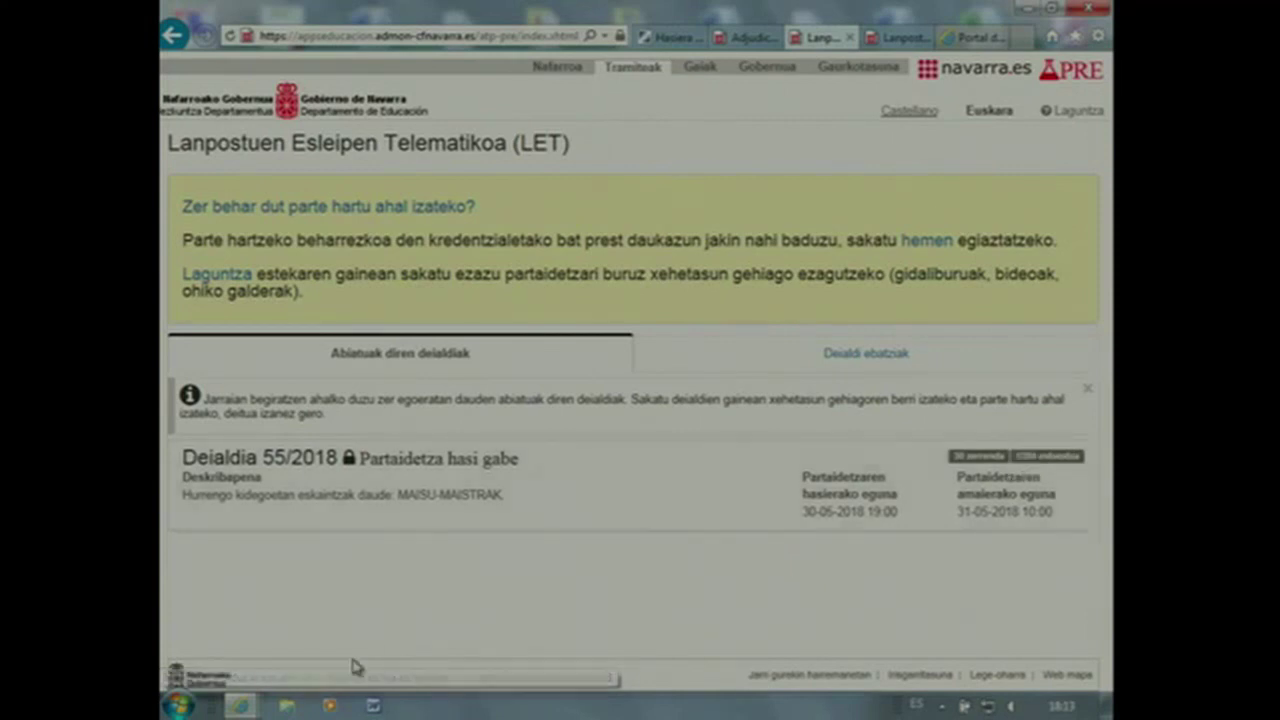
Open the Deialdia 55/2018 details and show its Izangaiak candidates section with 30 lists
left_click(512, 481)
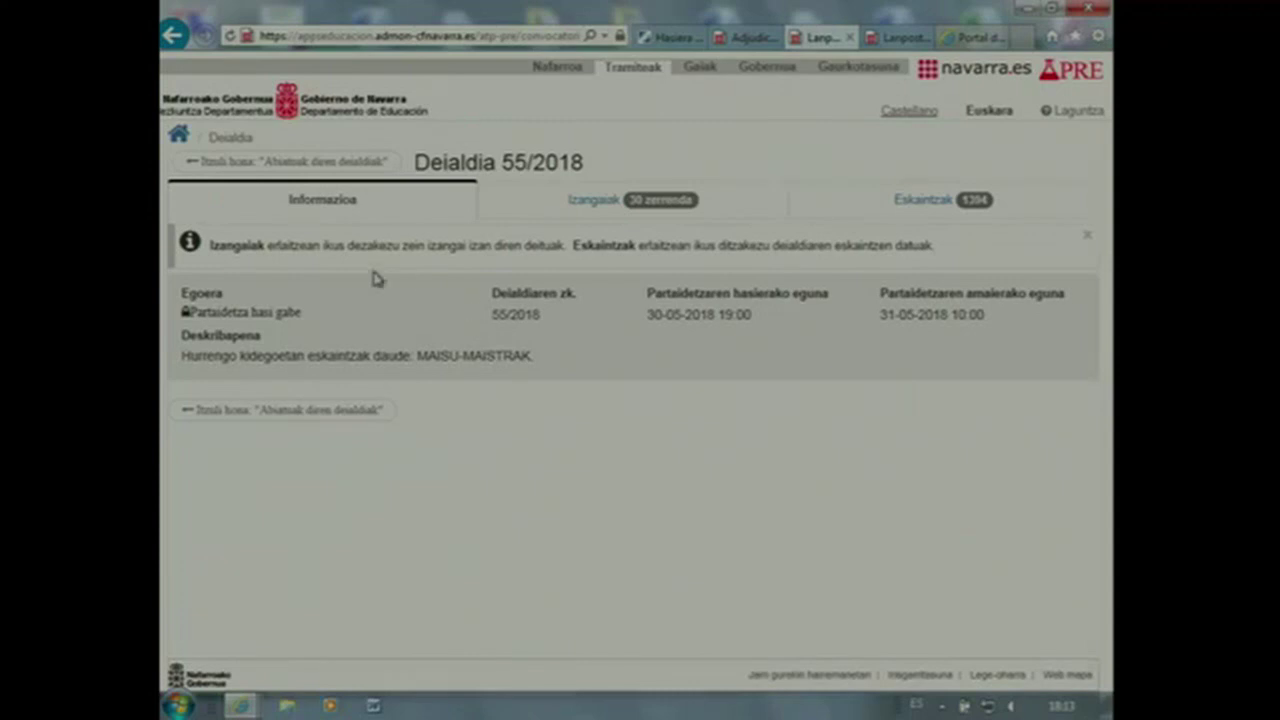
left_click(198, 165)
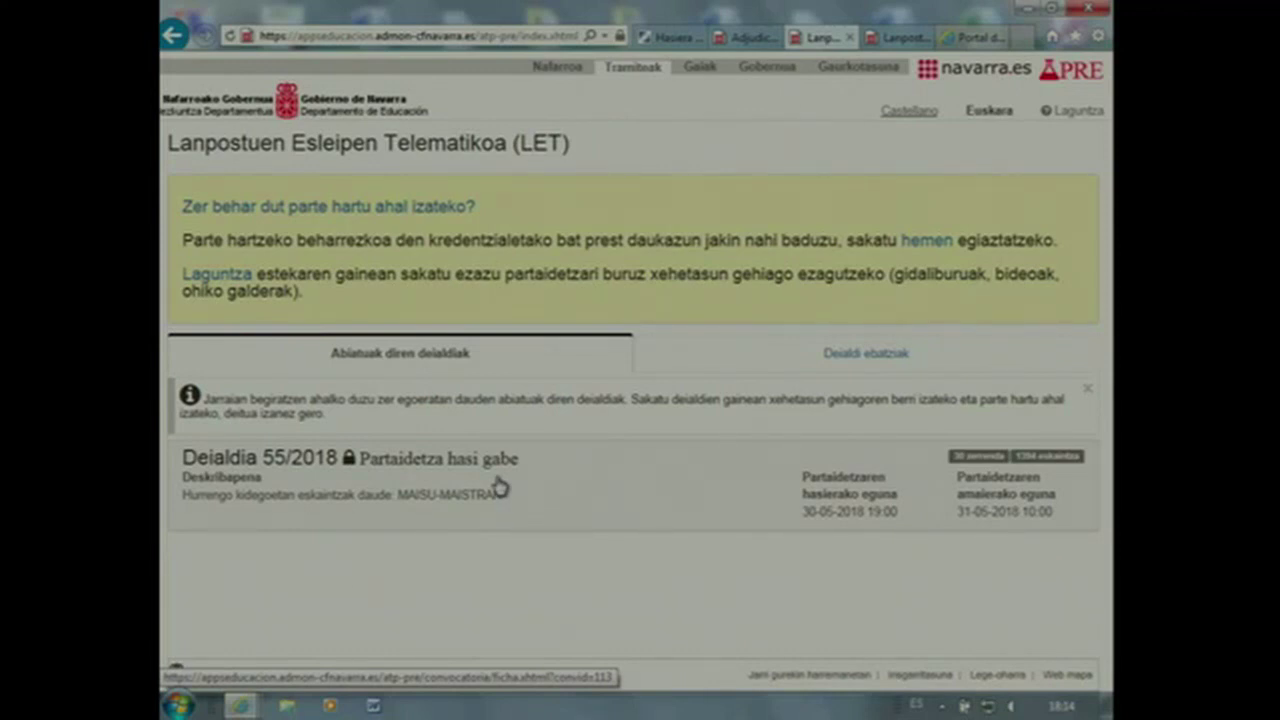
left_click(403, 477)
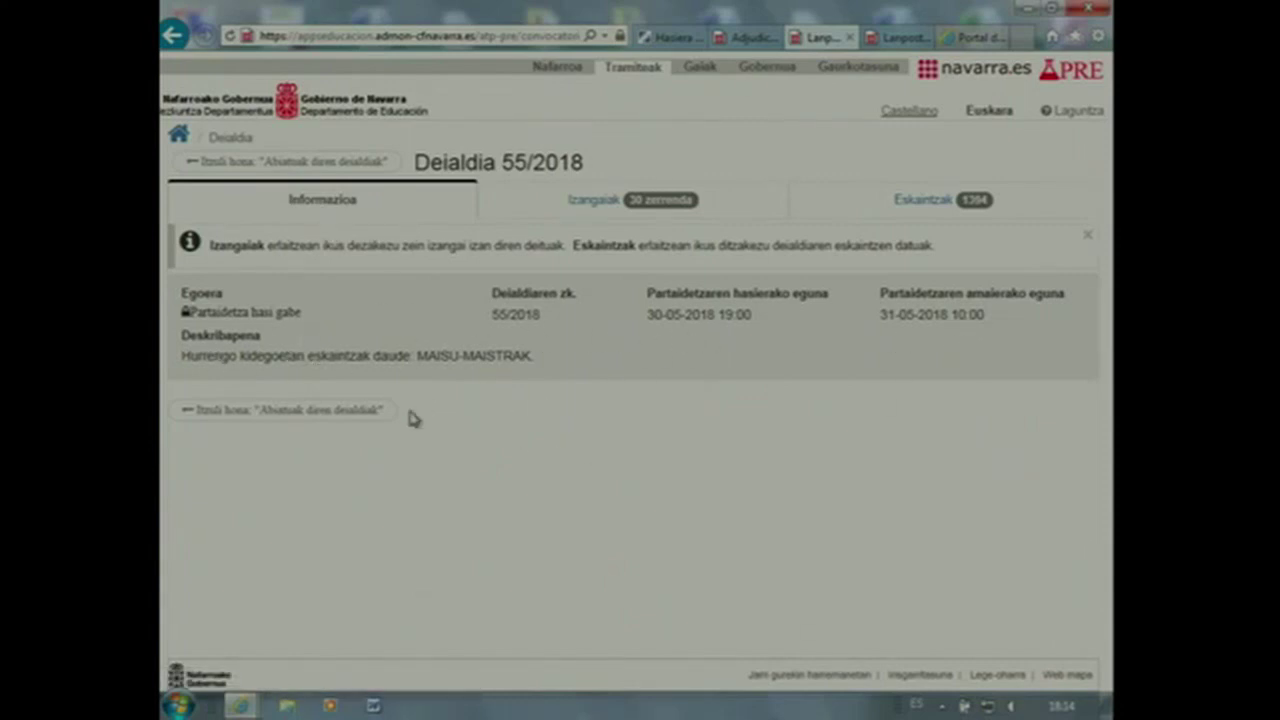
left_click(594, 208)
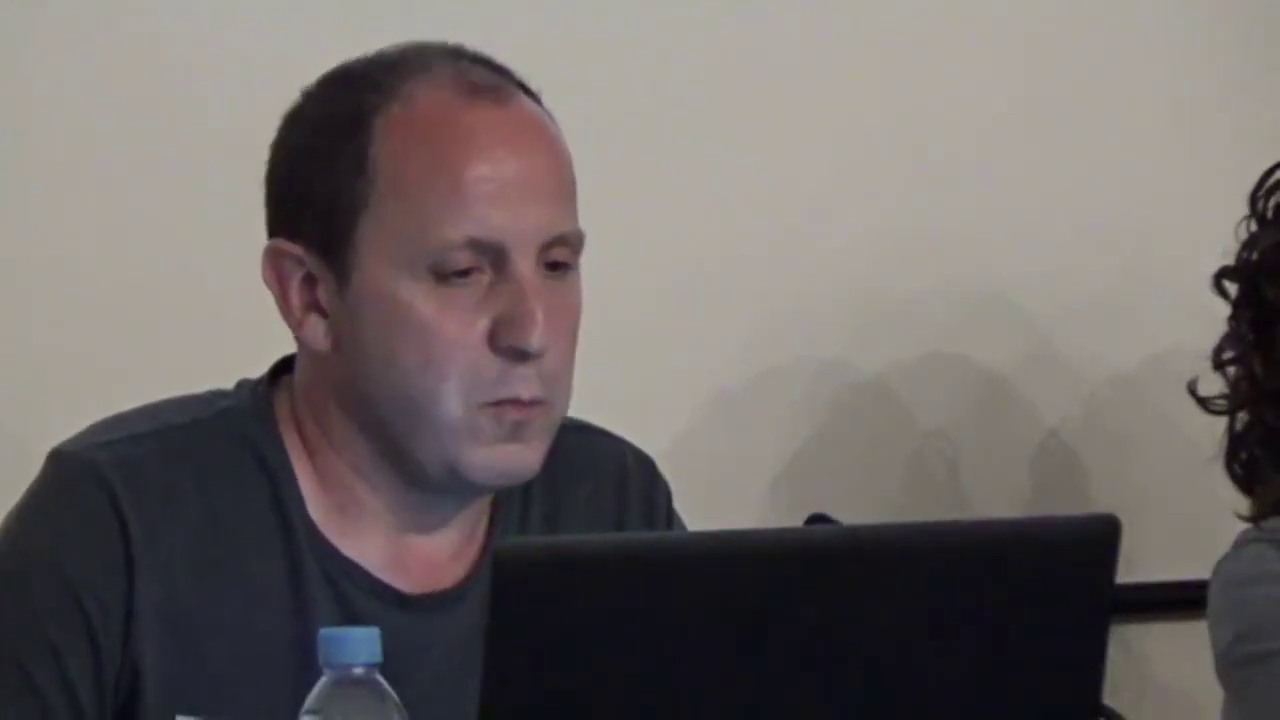
Choose 0597/HAUR HEZKUNTZA/E in the Zerrenda candidate-list dropdown
left_click(263, 378)
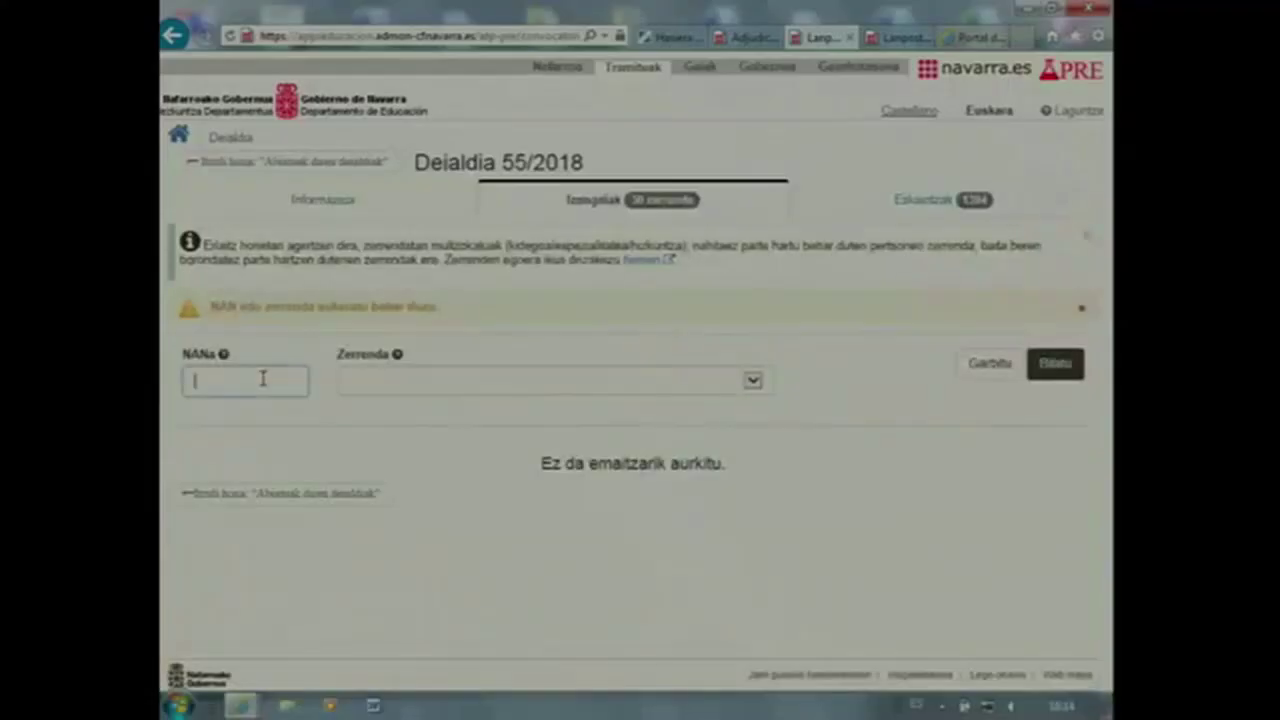
left_click(397, 385)
left_click(890, 386)
left_click(253, 385)
left_click(757, 384)
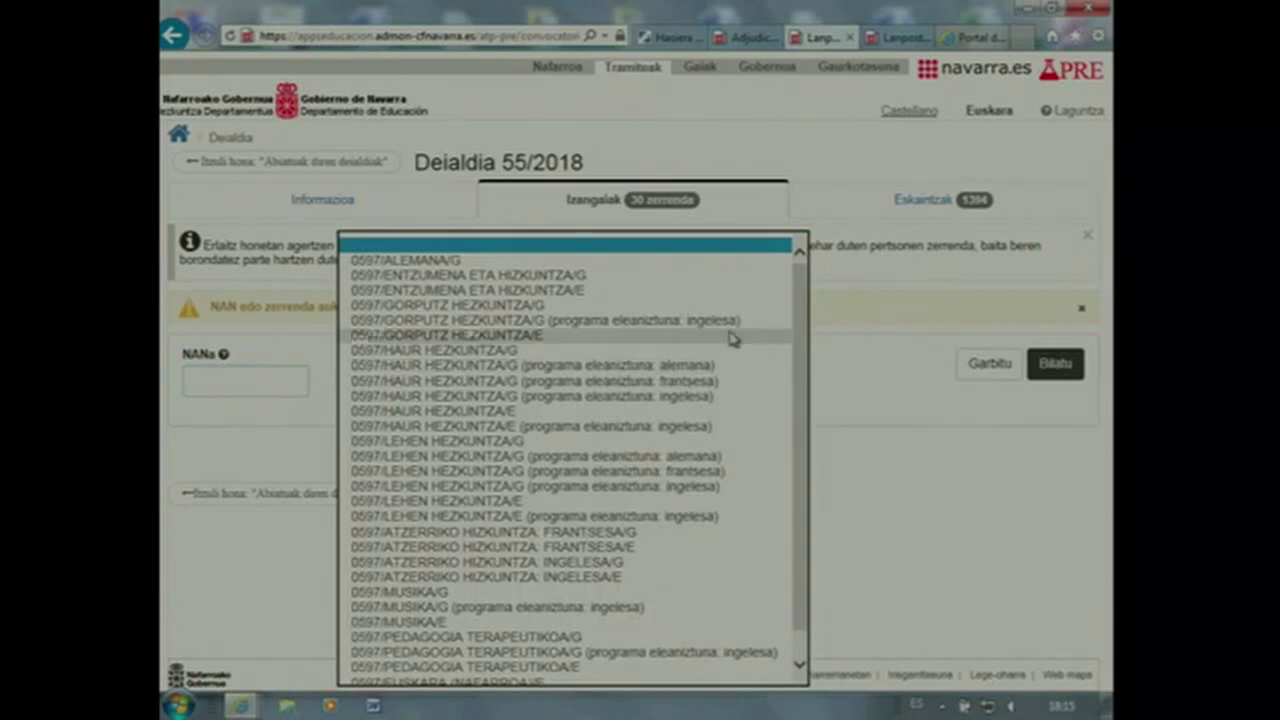
left_click_drag(803, 398, 808, 469)
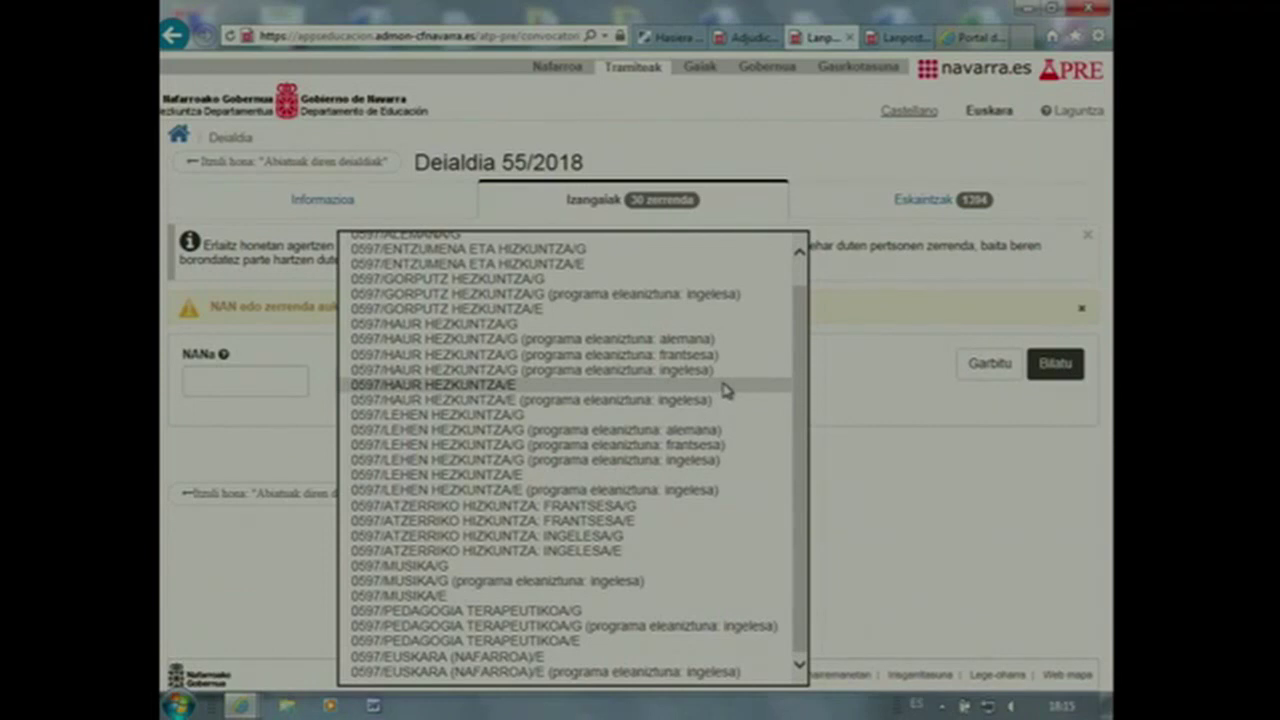
left_click(726, 386)
Search and expand the 0597/HAUR HEZKUNTZA/E ranking, reviewing its 70 Nahitaezkoa candidates
left_click(1048, 366)
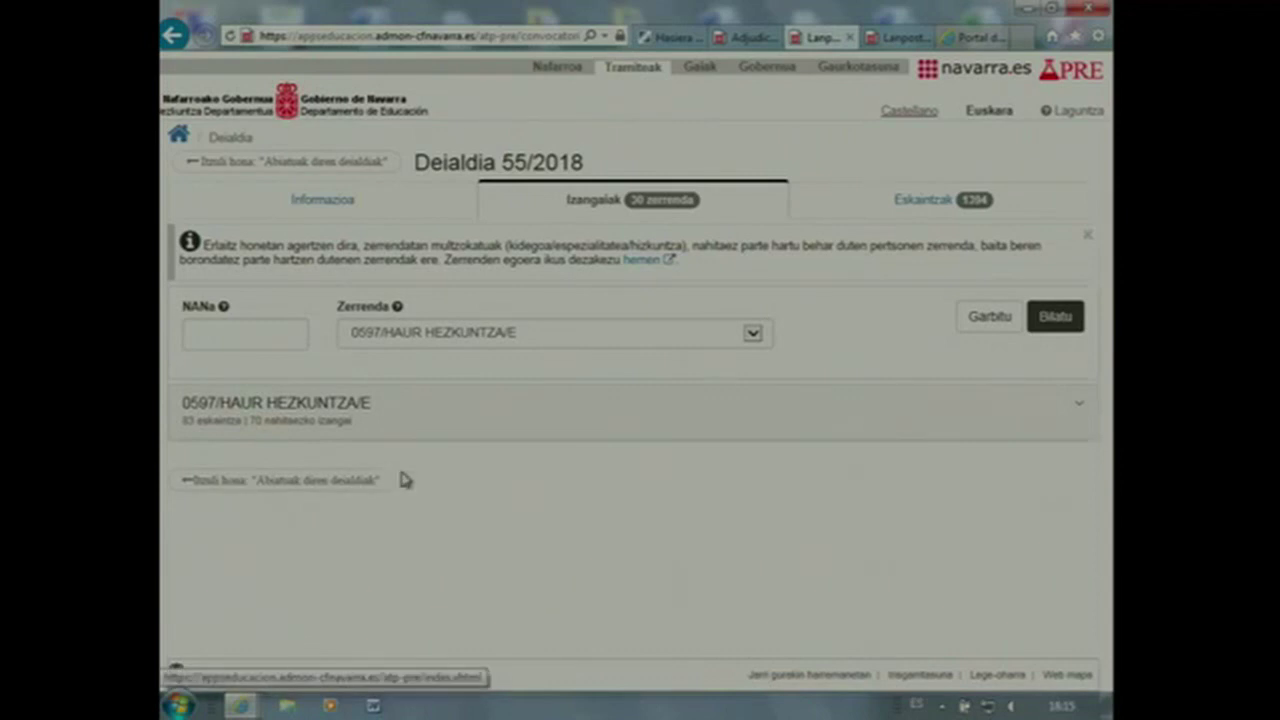
left_click(372, 430)
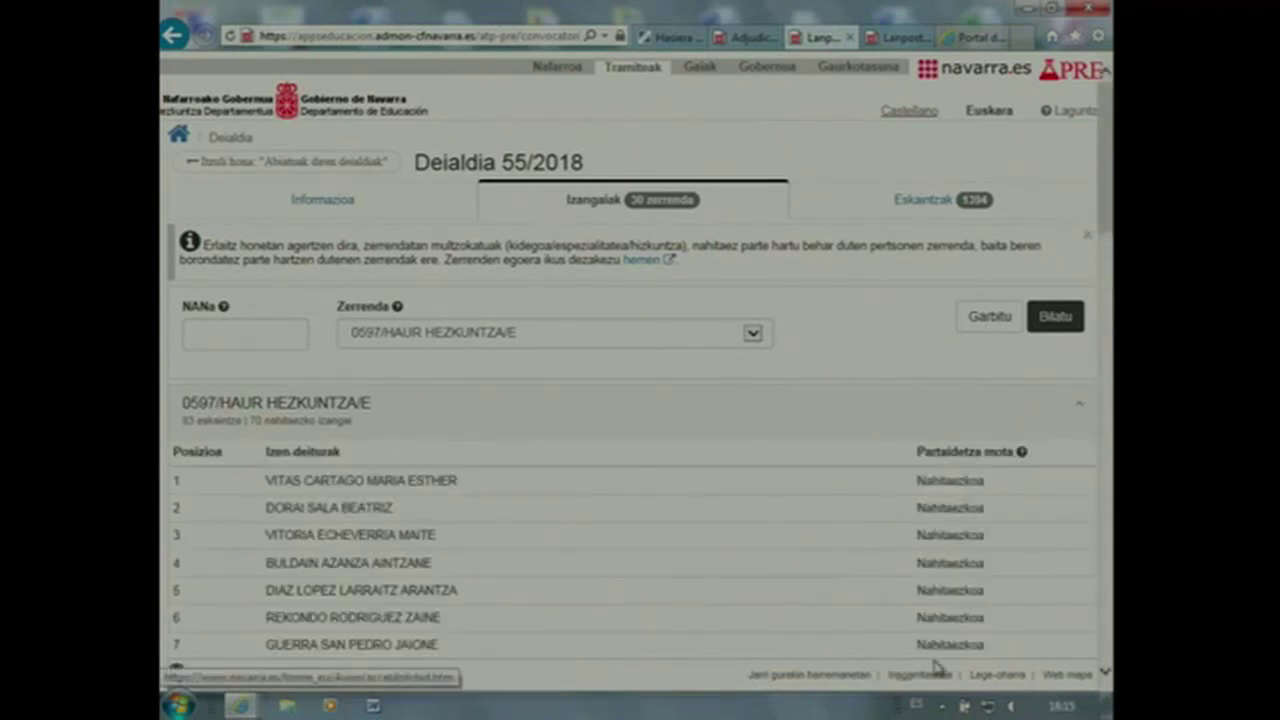
scroll(930, 655, "down", 2)
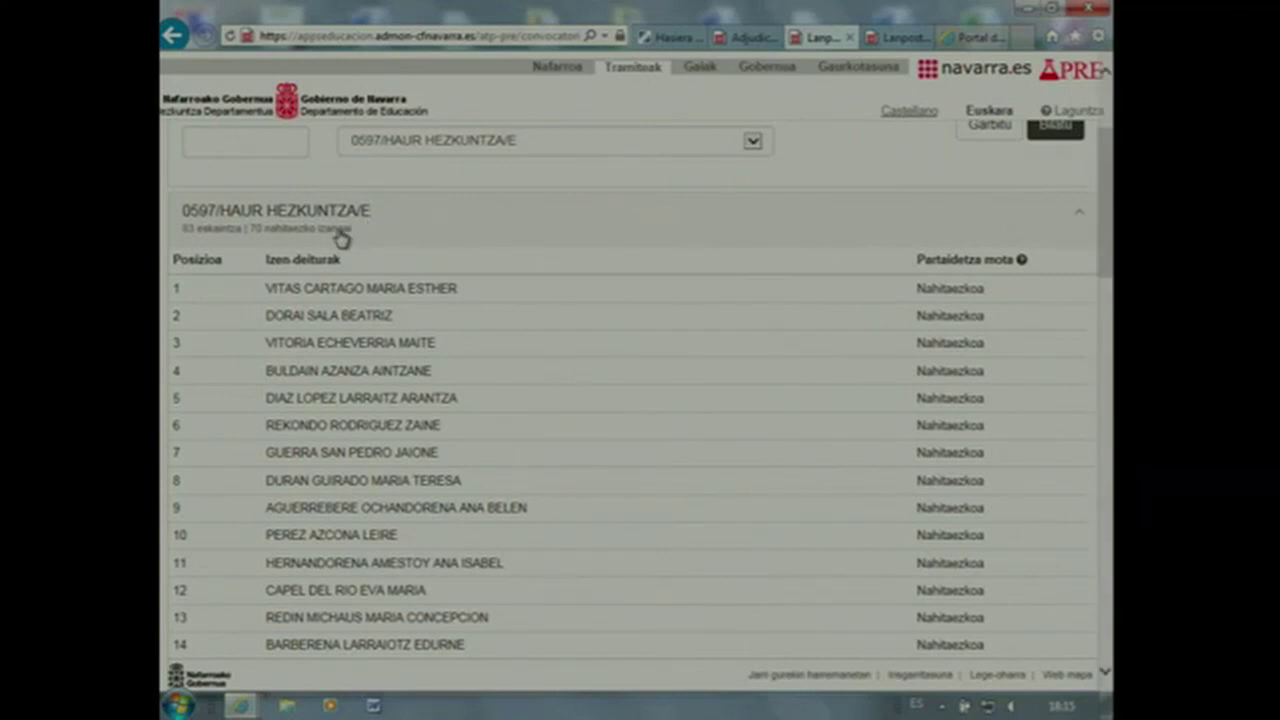
scroll(340, 238, "up", 2)
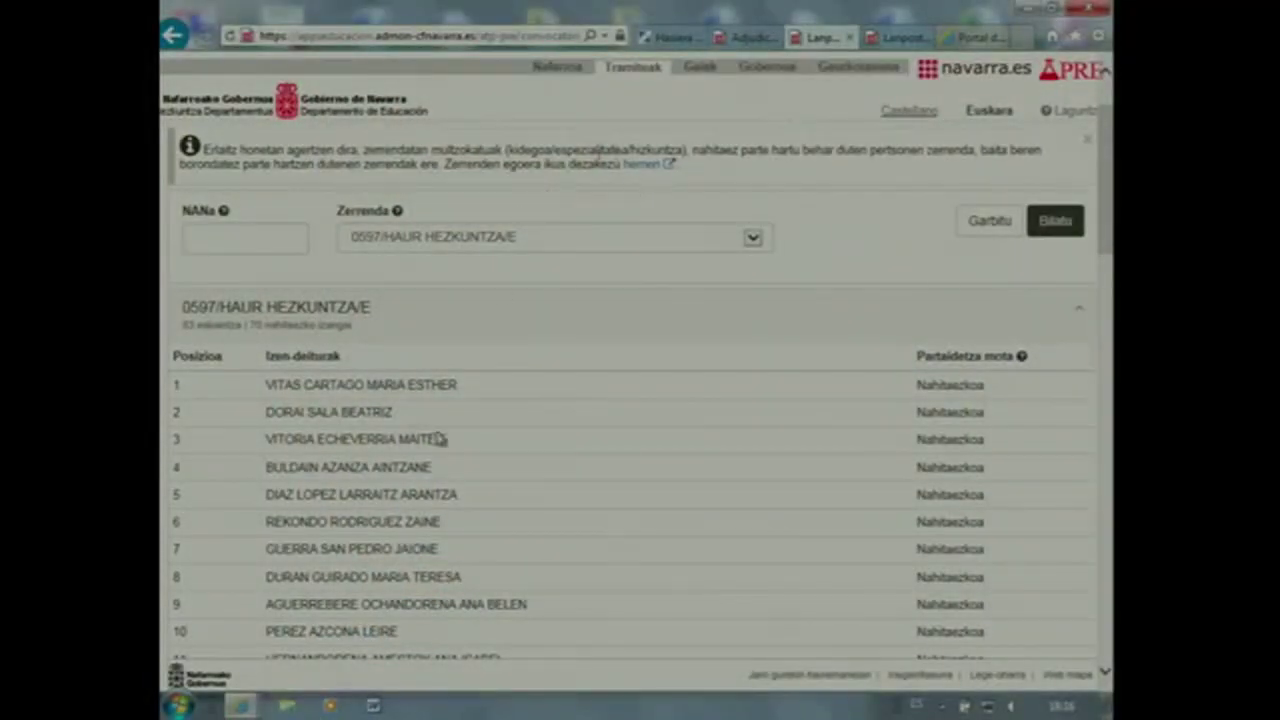
scroll(490, 435, "down", 2)
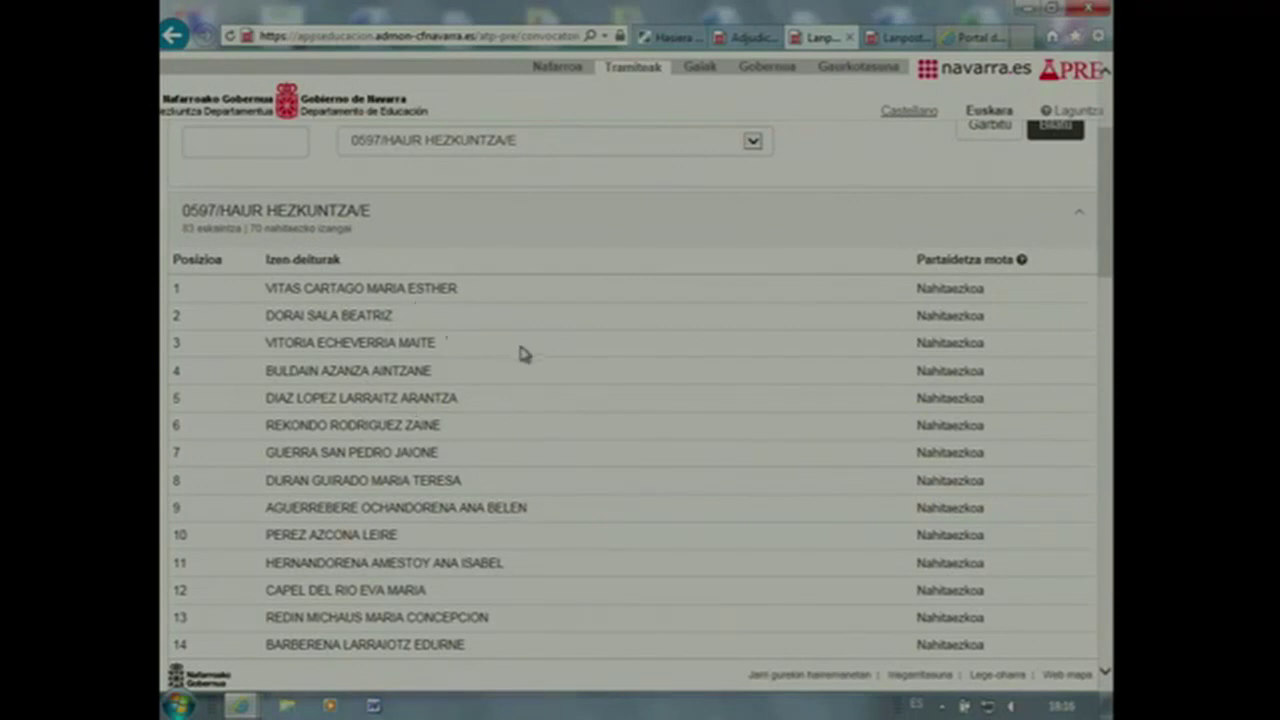
scroll(522, 355, "down", 2)
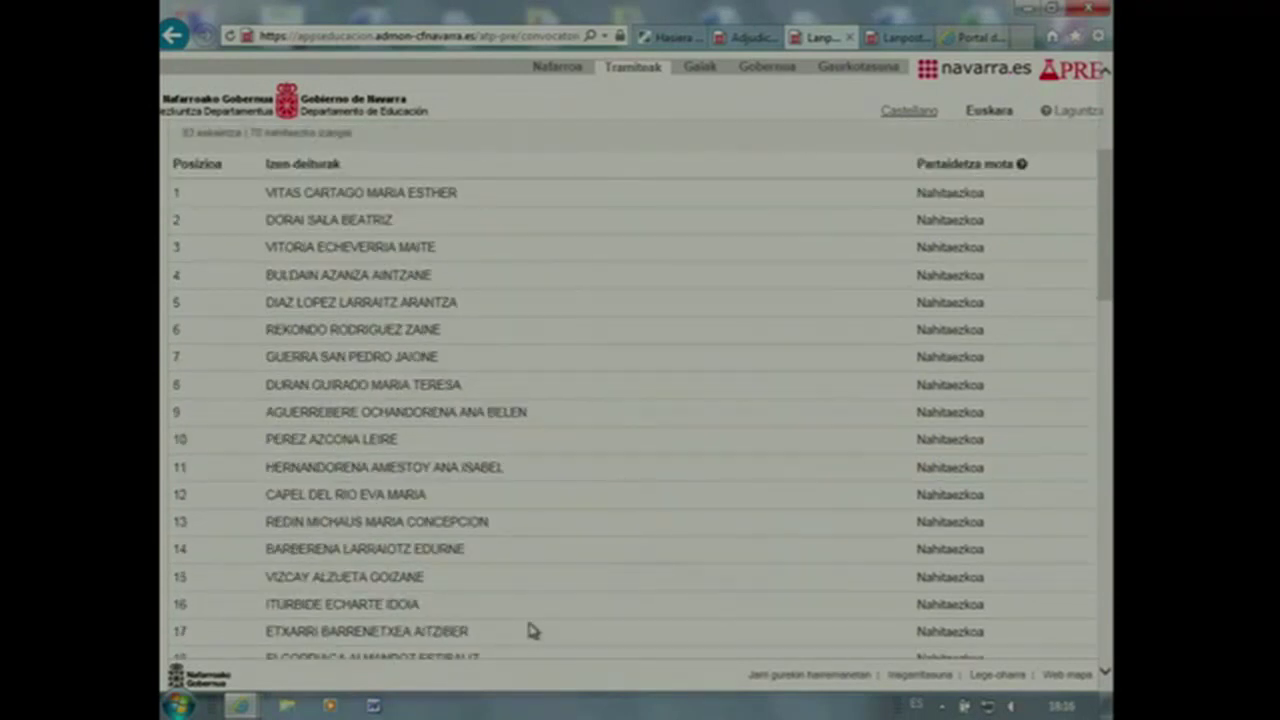
scroll(594, 674, "down", 13)
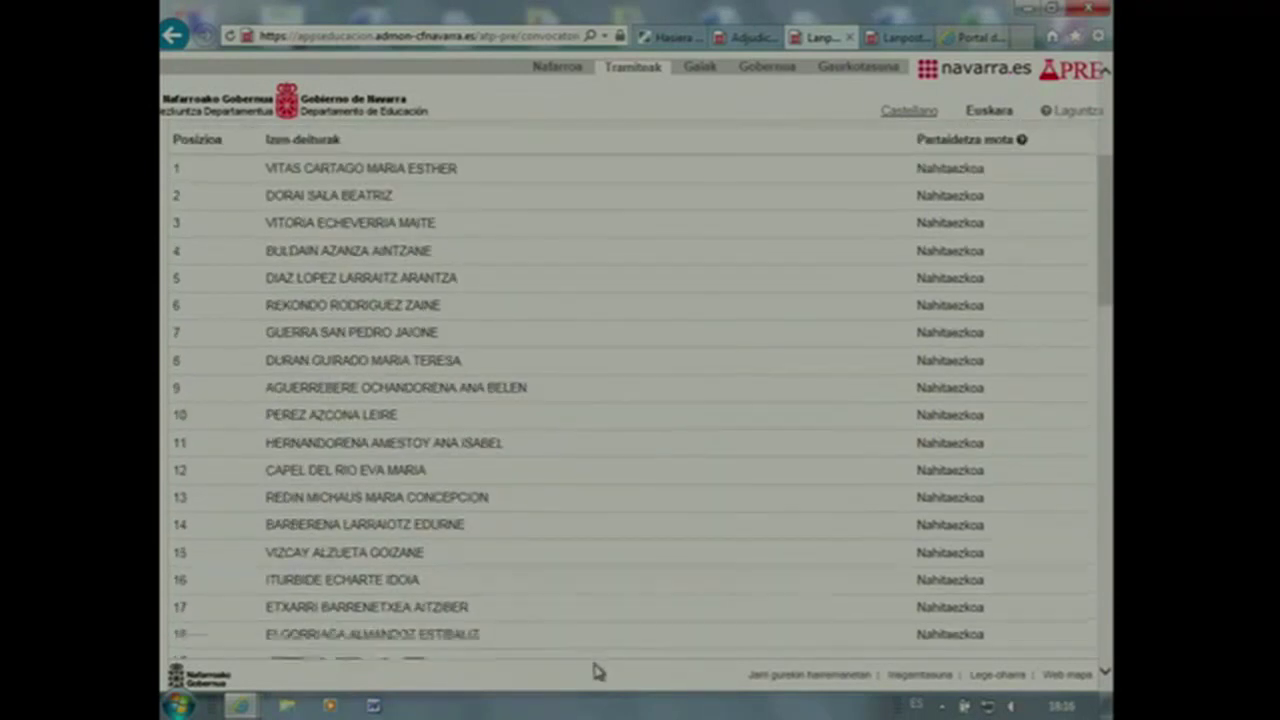
scroll(588, 677, "down", 2)
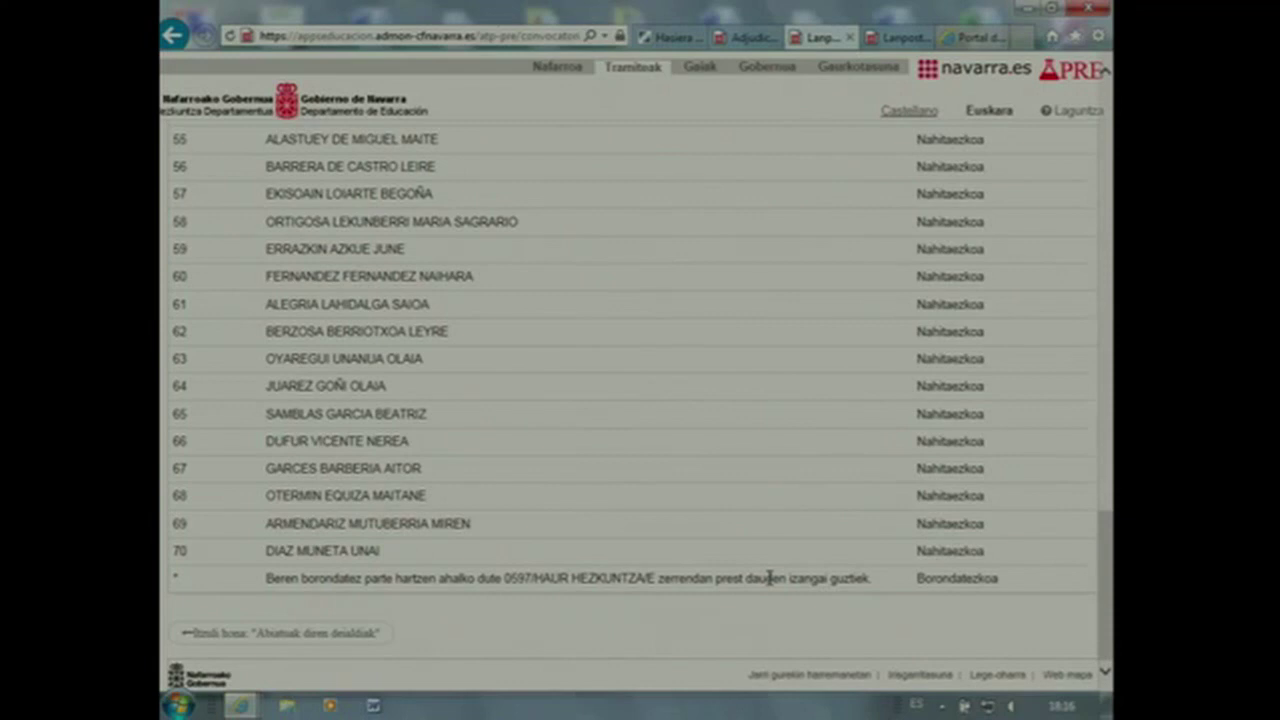
scroll(738, 603, "up", 15)
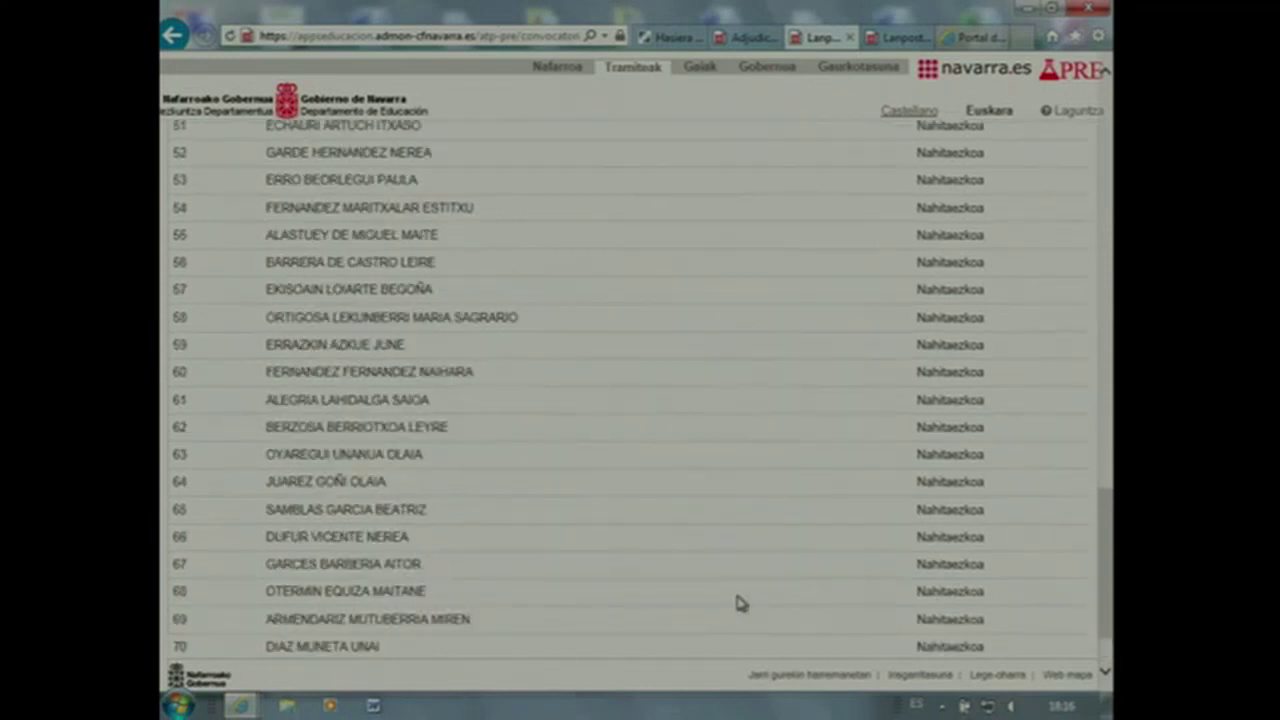
scroll(716, 608, "up", 3)
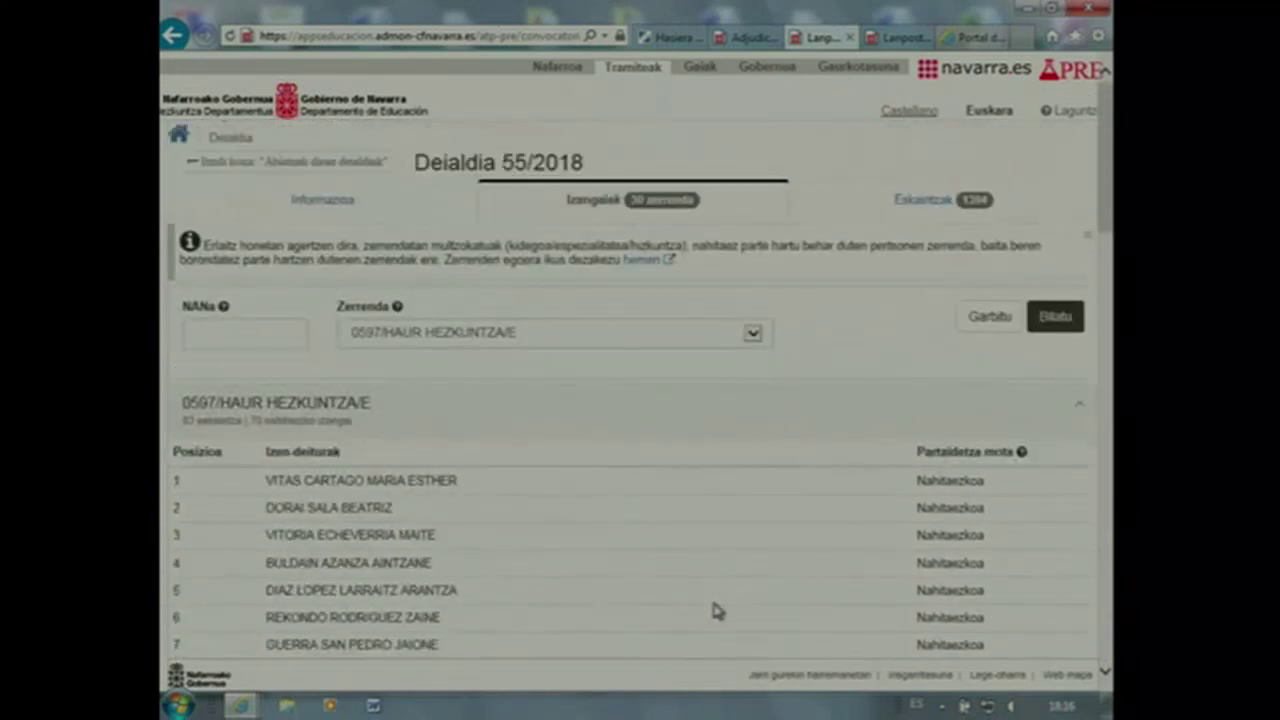
Search Eskaintzak offers for list 0597/HAUR HEZKUNTZA/G at school AMAIUR/MAYA HLHIP - AMAIUR
left_click(893, 214)
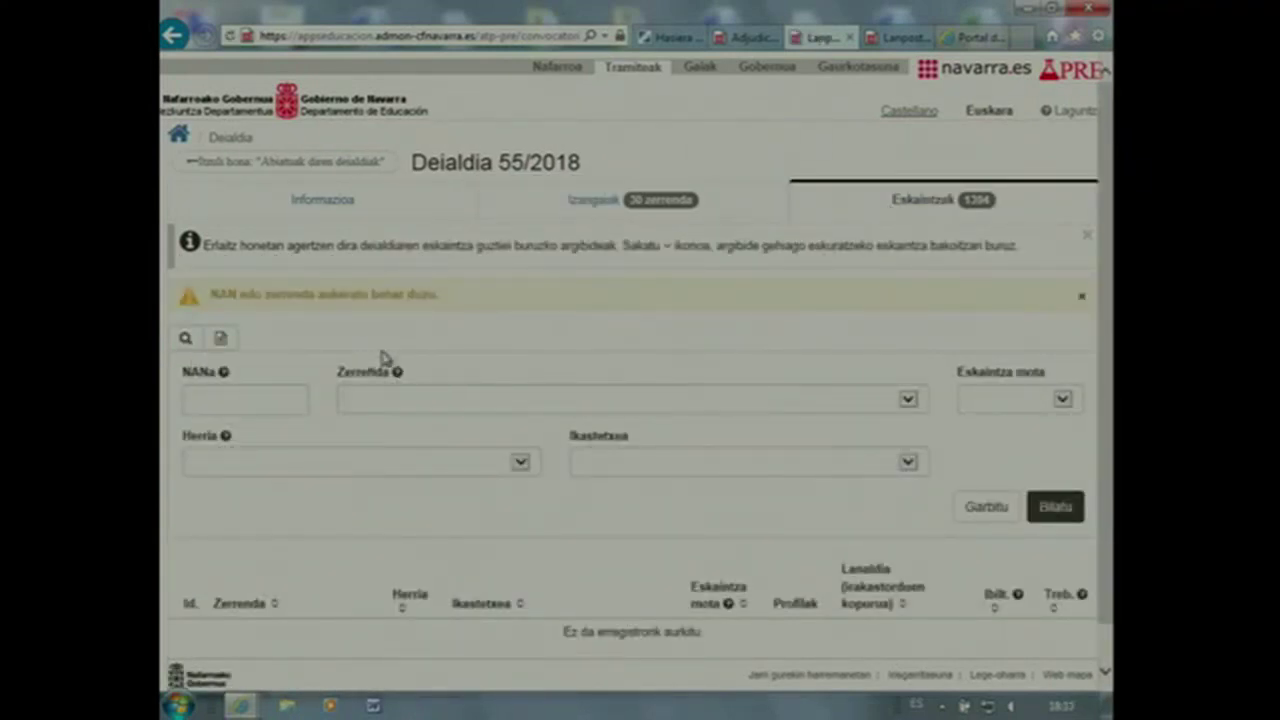
scroll(458, 430, "down", 1)
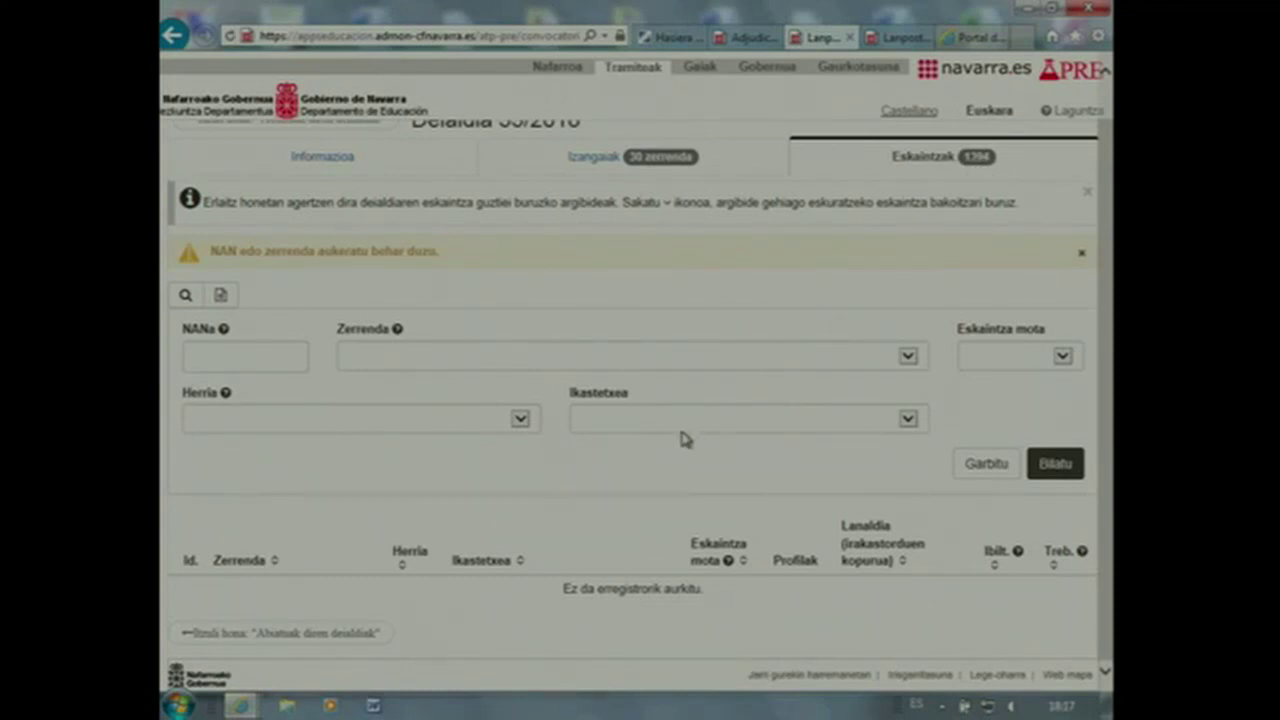
left_click(907, 358)
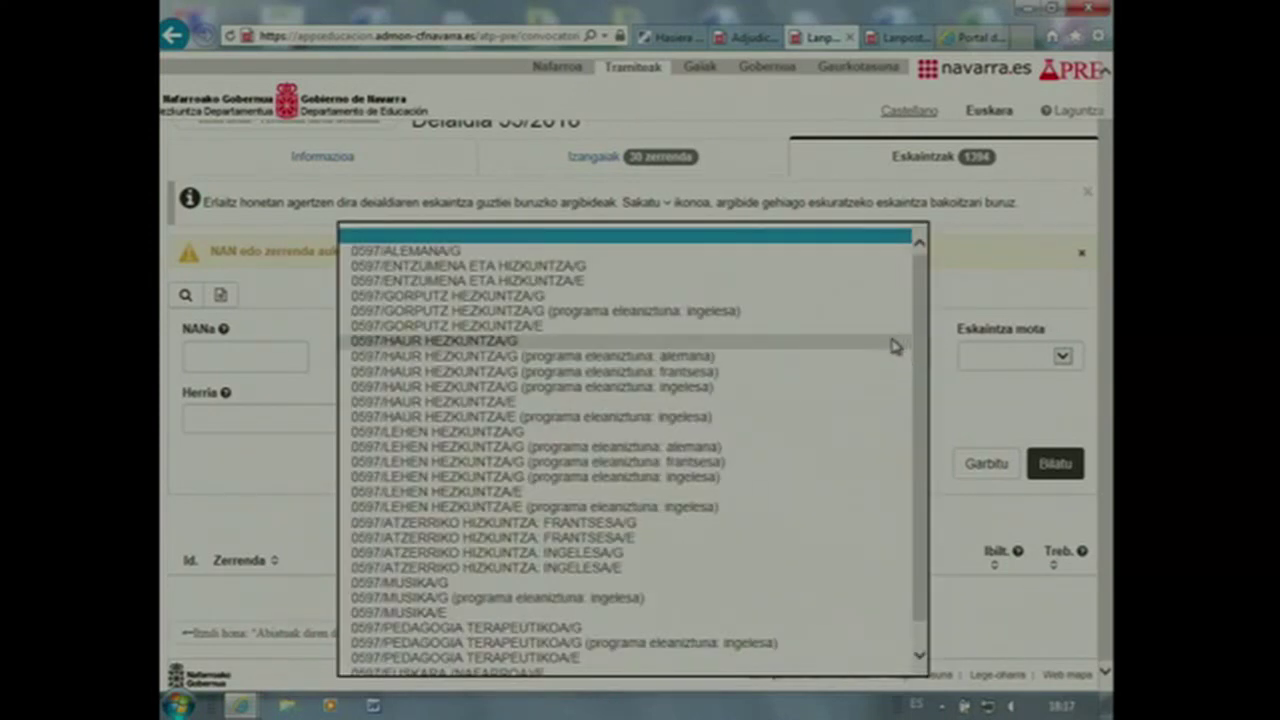
left_click(892, 343)
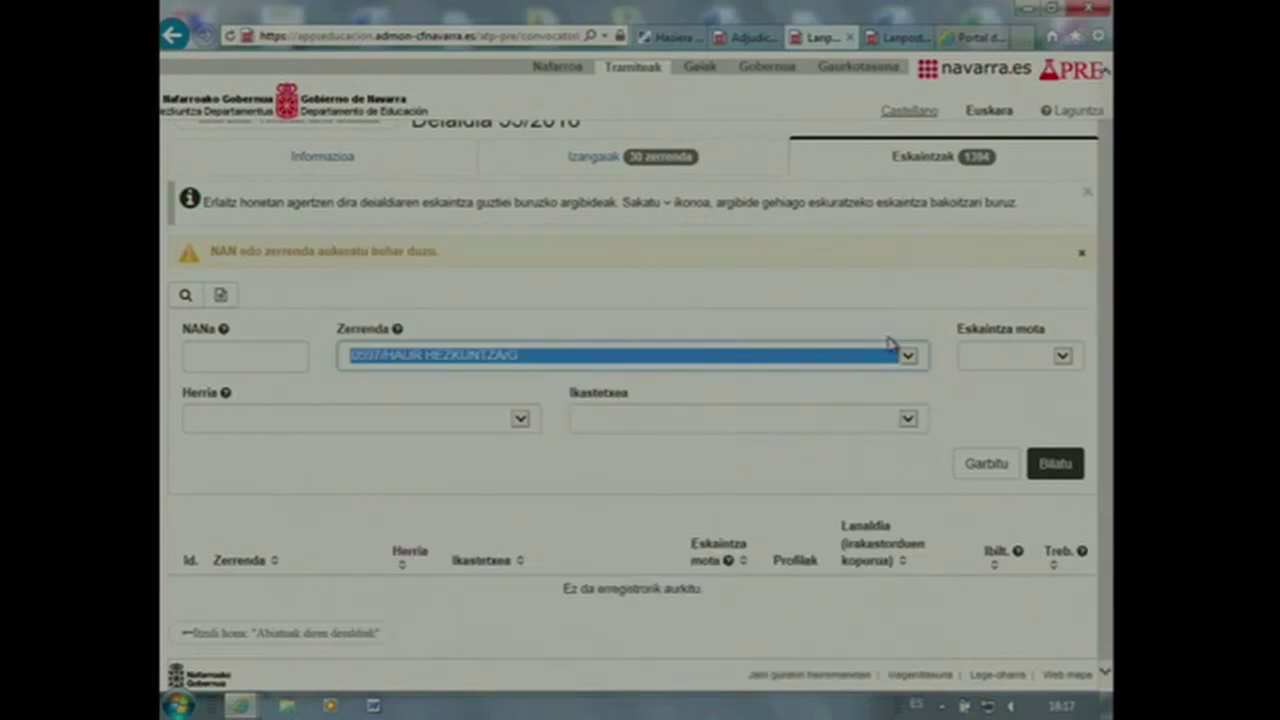
left_click(905, 420)
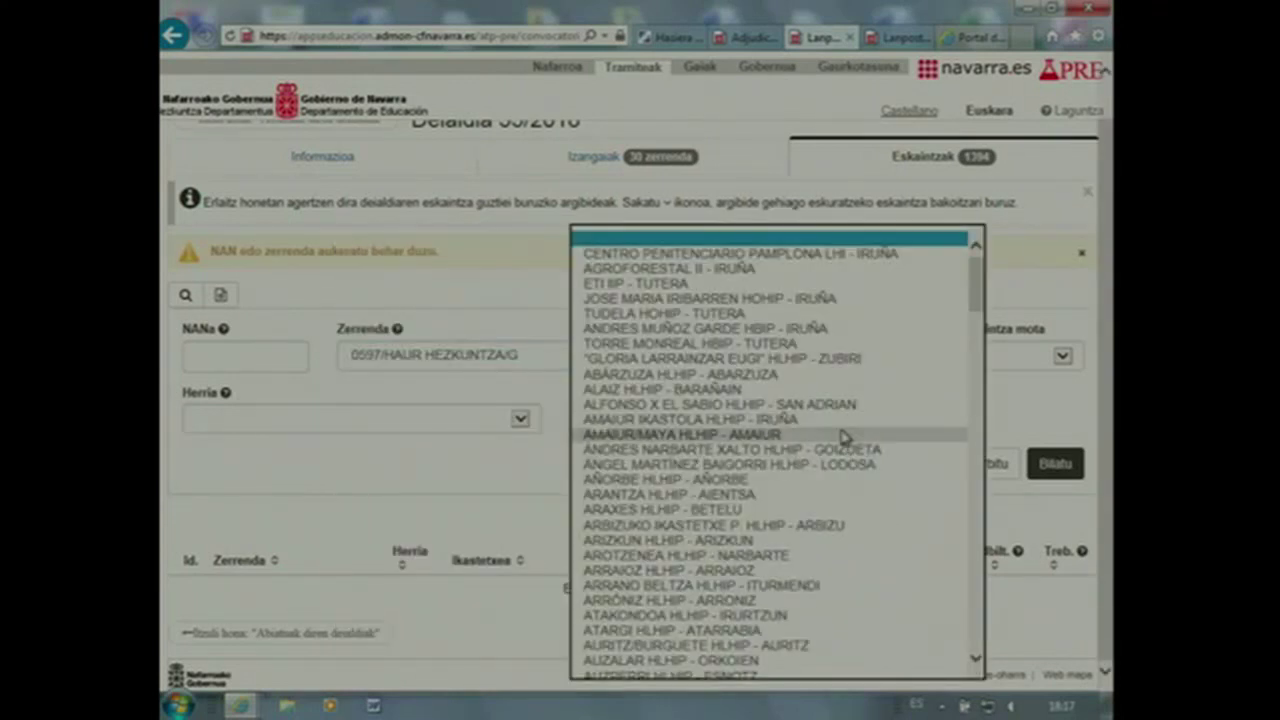
left_click(847, 436)
left_click(1057, 463)
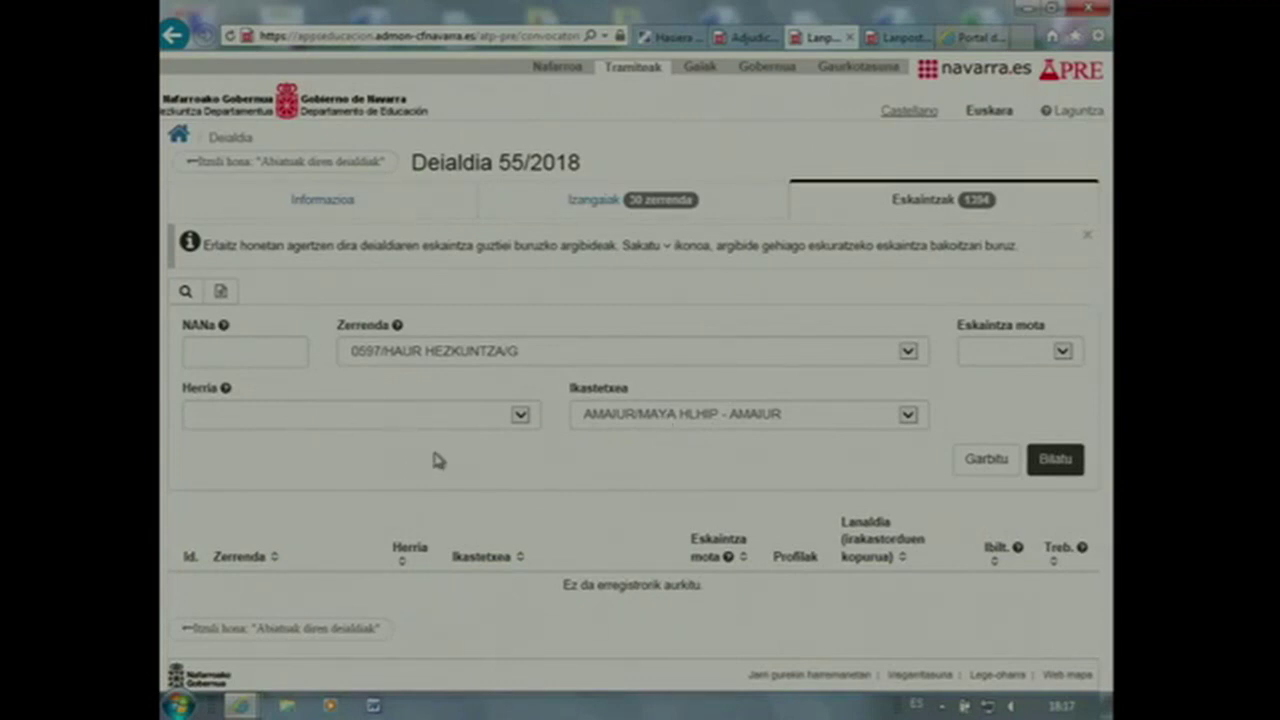
Change the school to HEGOALDE IKASTOLA HLHIP - IRUÑA and search again
left_click(908, 418)
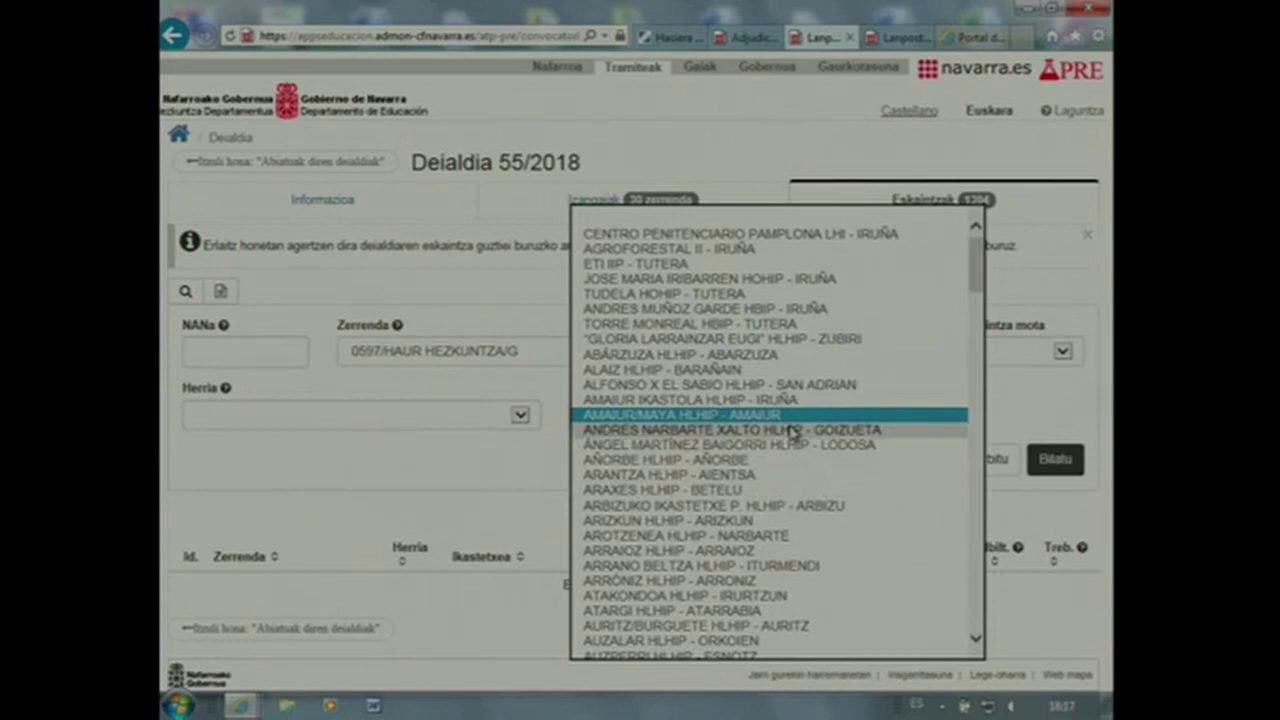
scroll(790, 430, "down", 20)
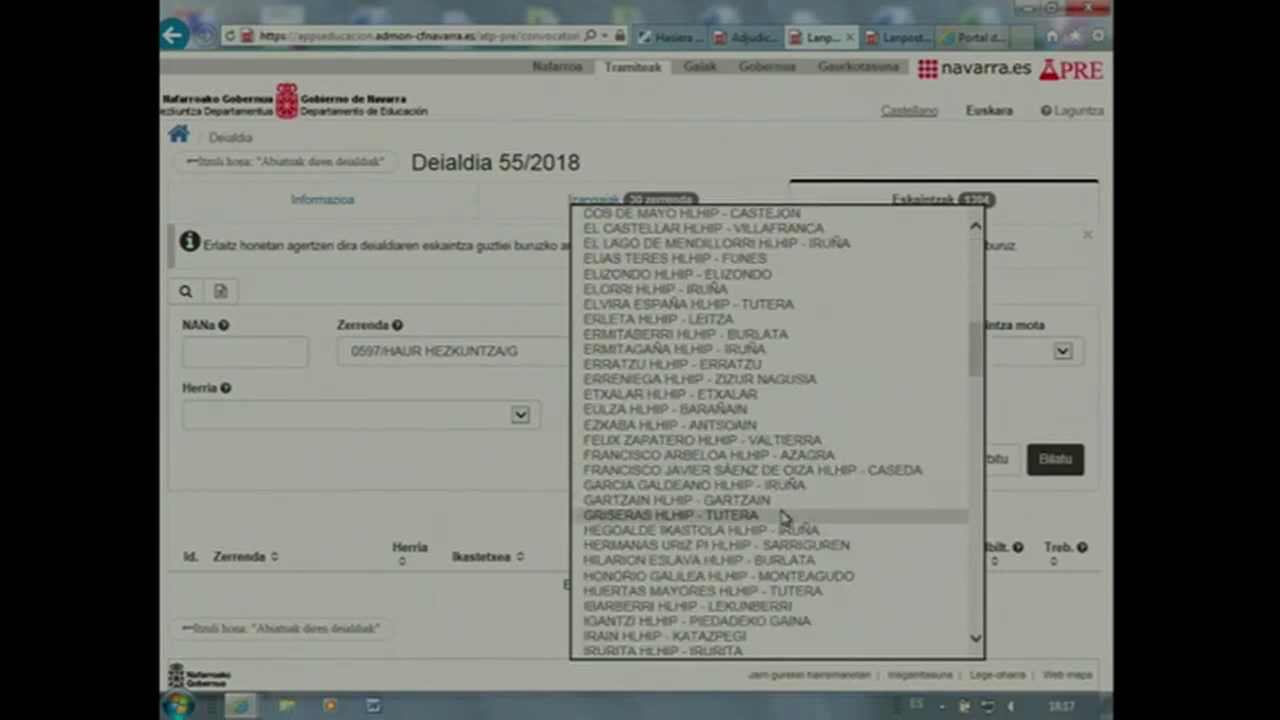
left_click(808, 530)
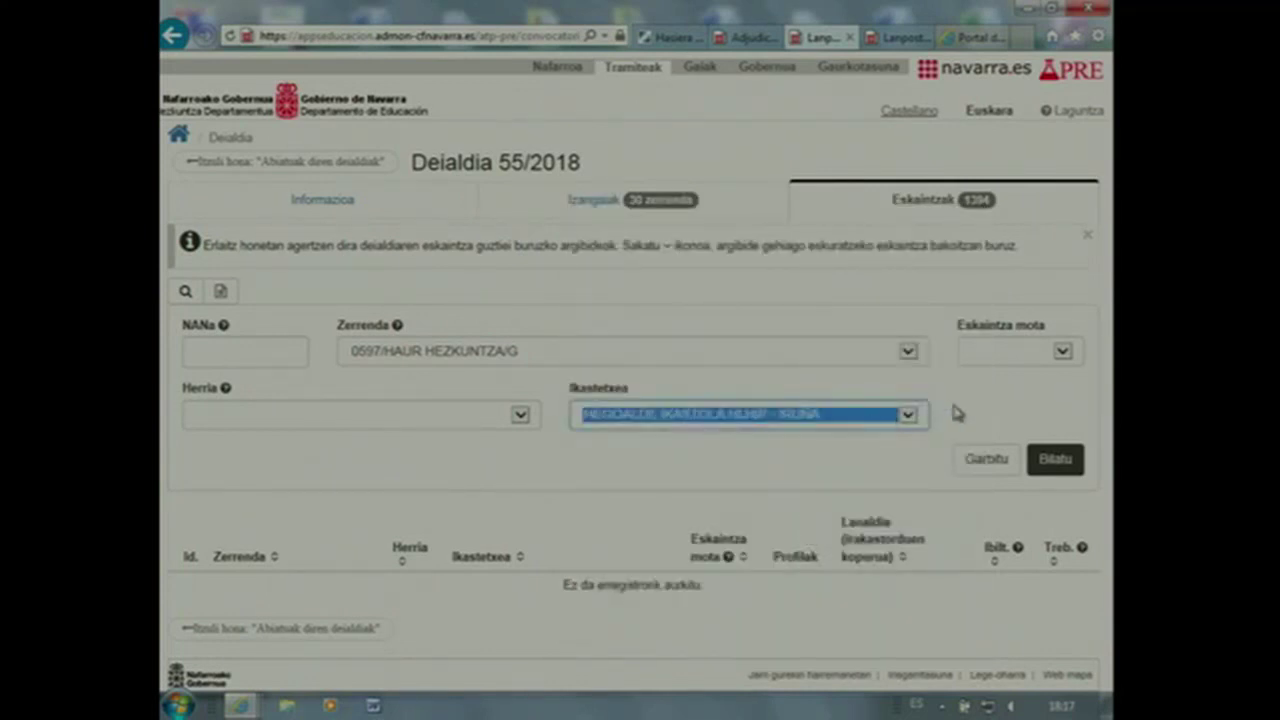
left_click(1074, 467)
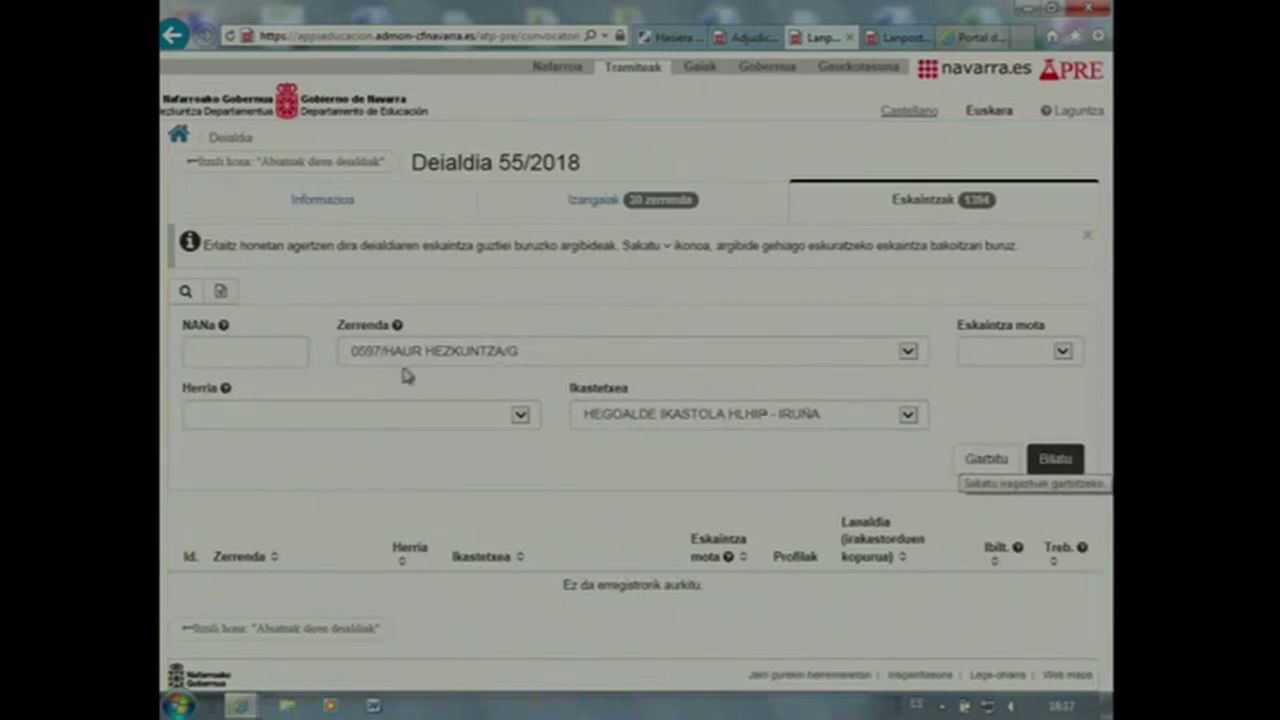
left_click(603, 210)
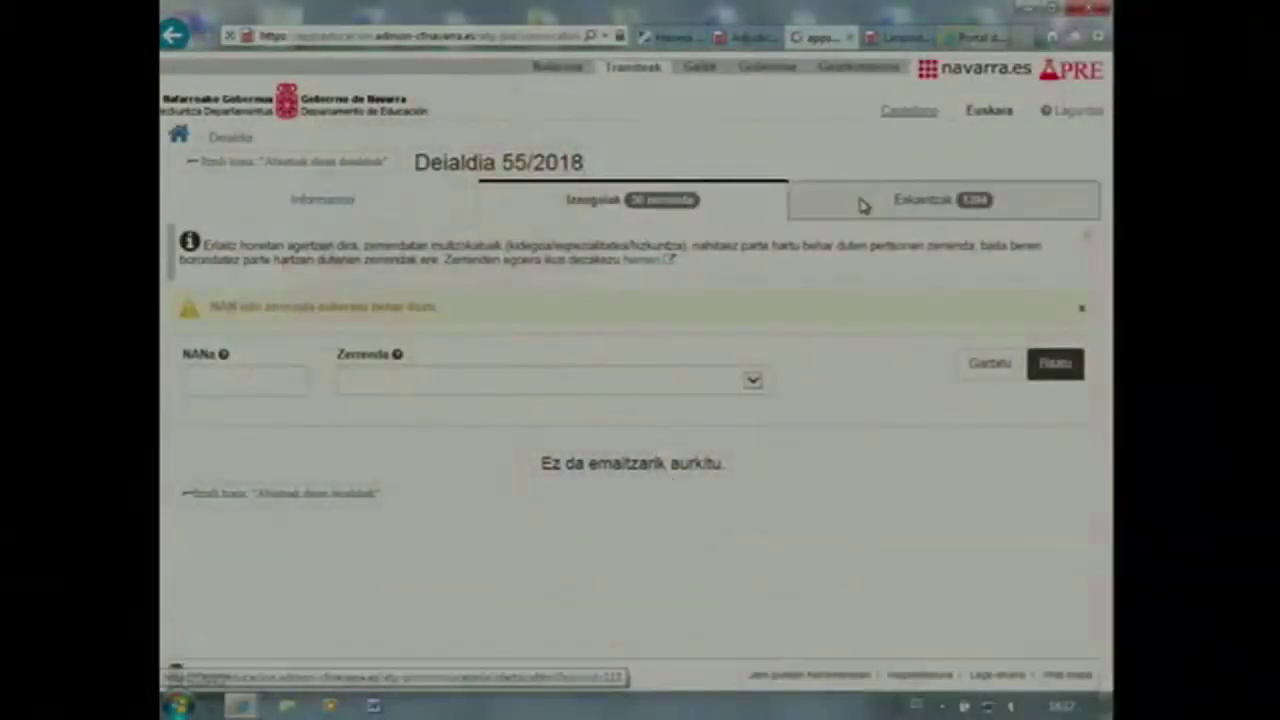
Reopen the Eskaintzak offers search with the list and school filters cleared
left_click(866, 203)
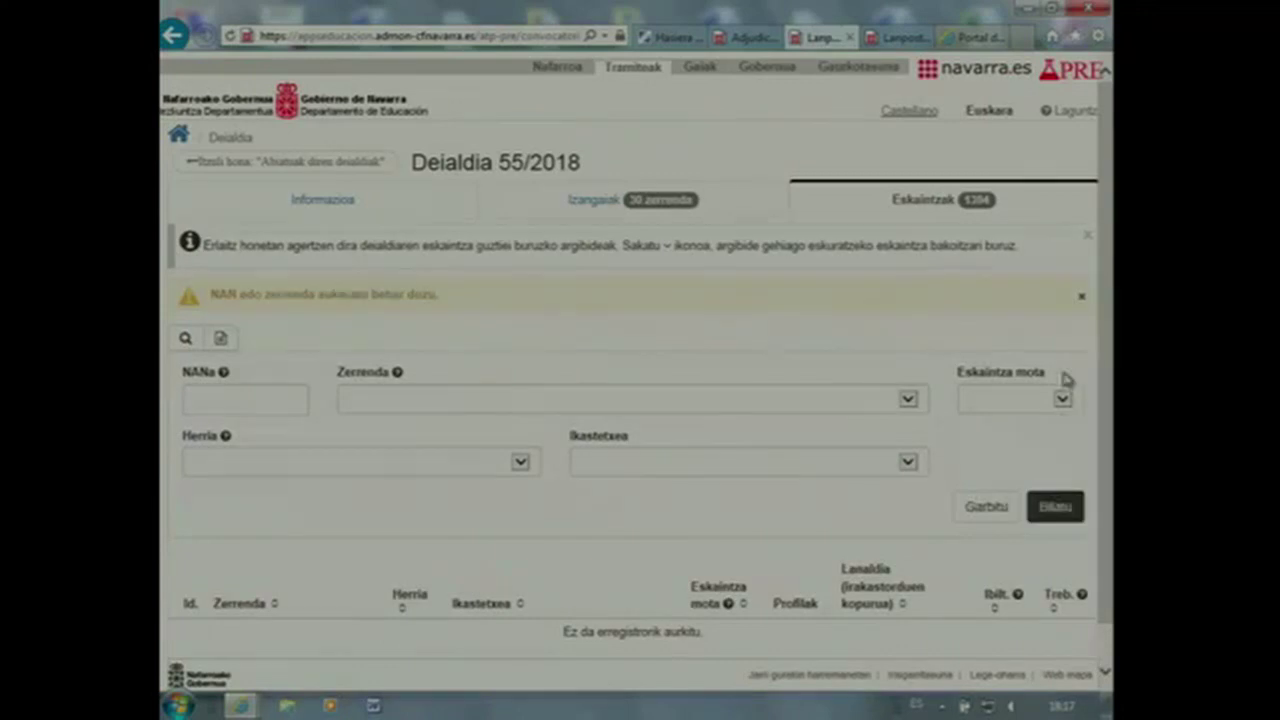
Search offers for 0597/GORPUTZ HEZKUNTZA/G, starting with 42593 at SANTA MARIA HLHIP, LOS ARCOS
scroll(1106, 340, "down", 1)
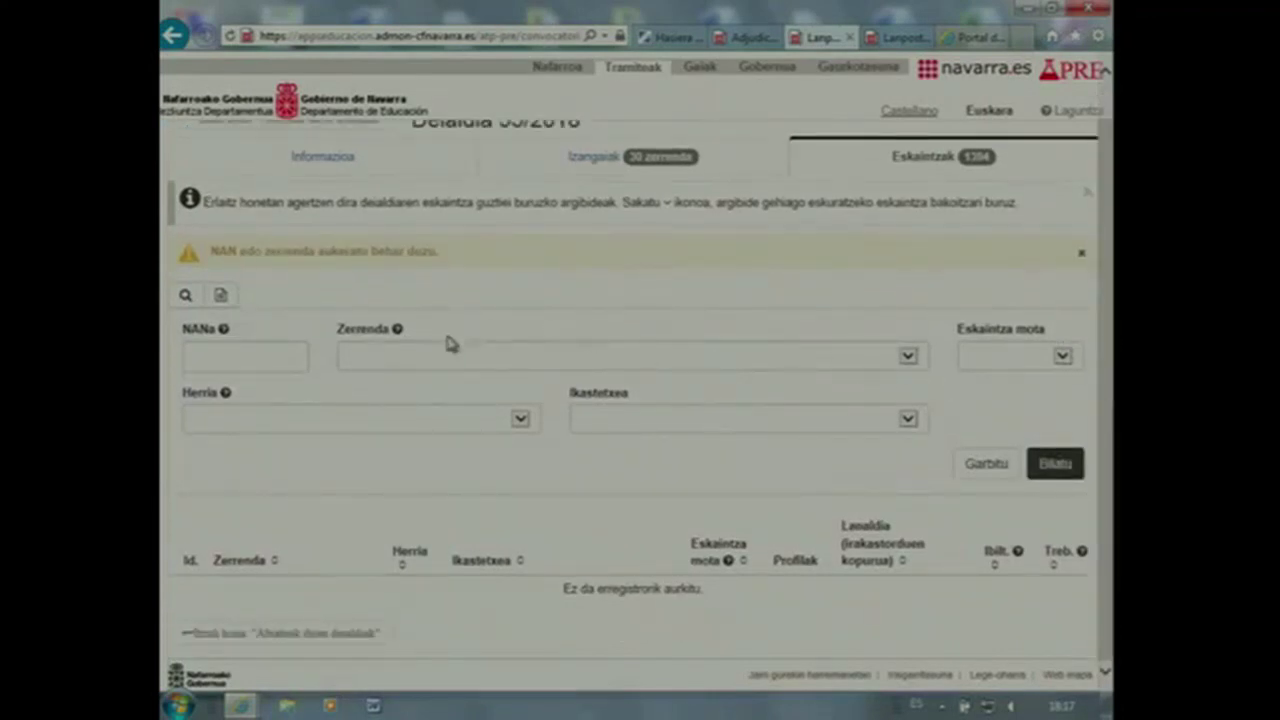
left_click(918, 358)
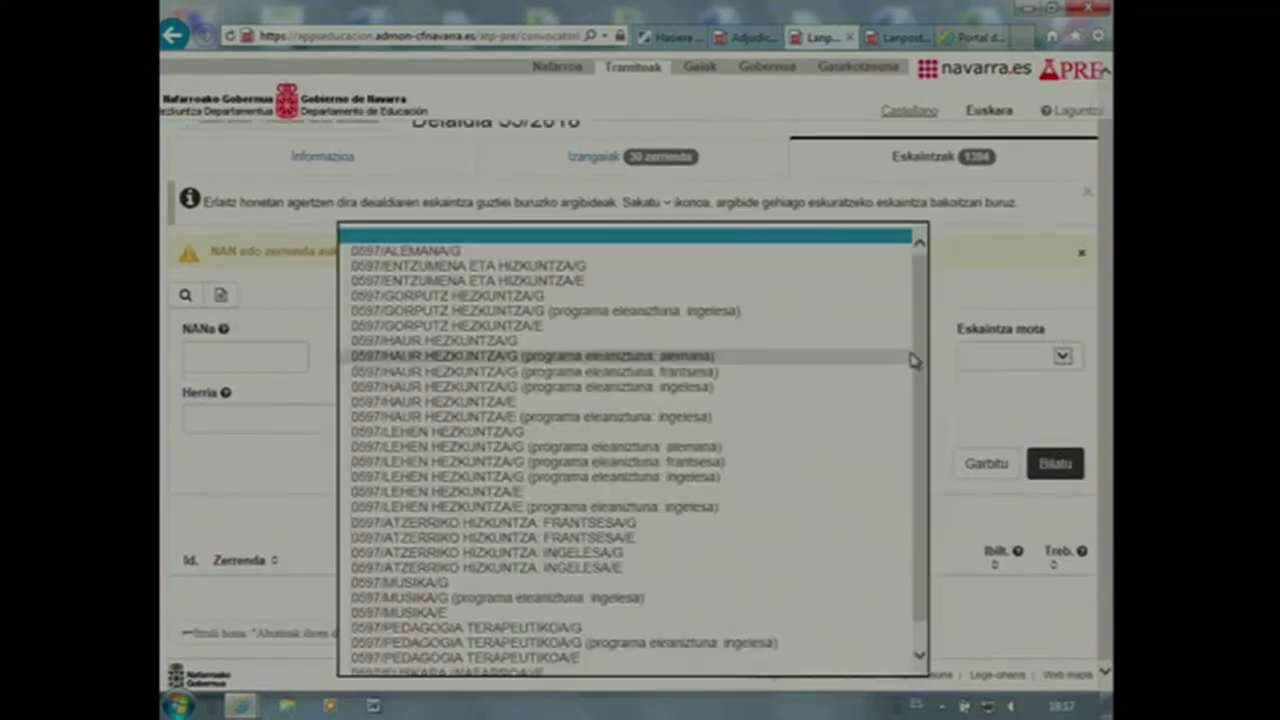
left_click(877, 300)
left_click(1052, 463)
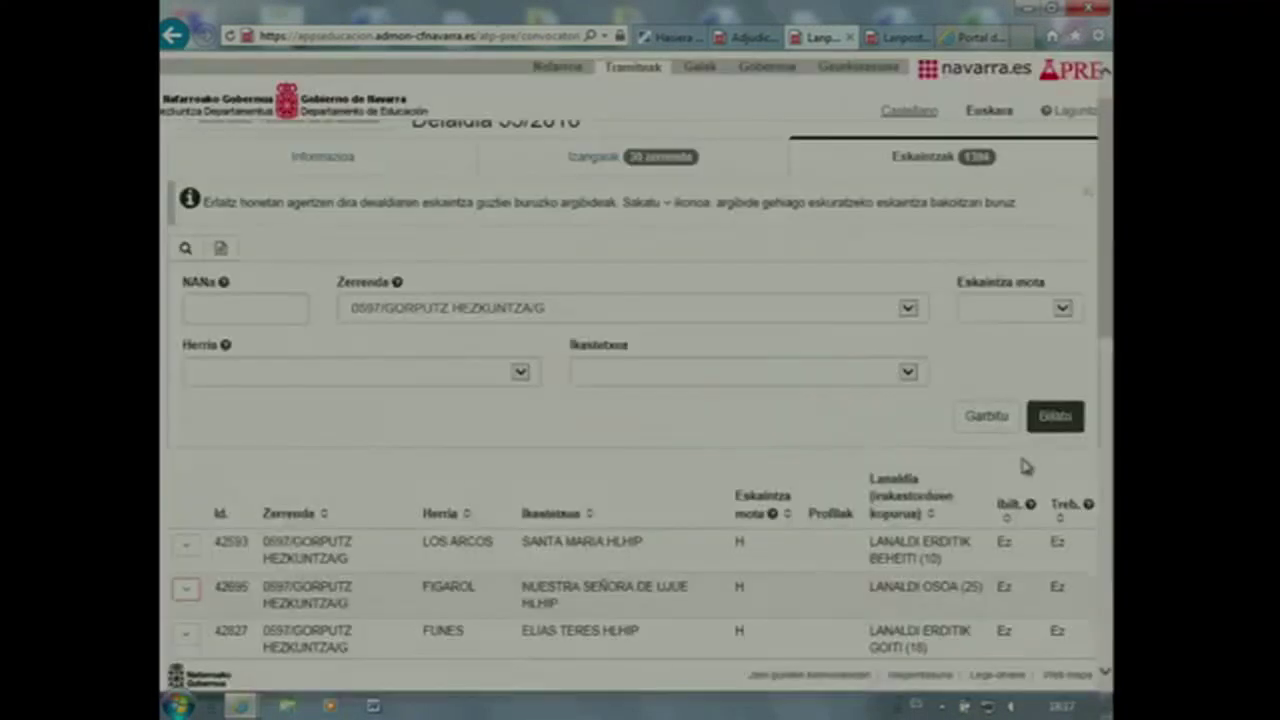
scroll(1020, 467, "down", 4)
scroll(1018, 465, "up", 4)
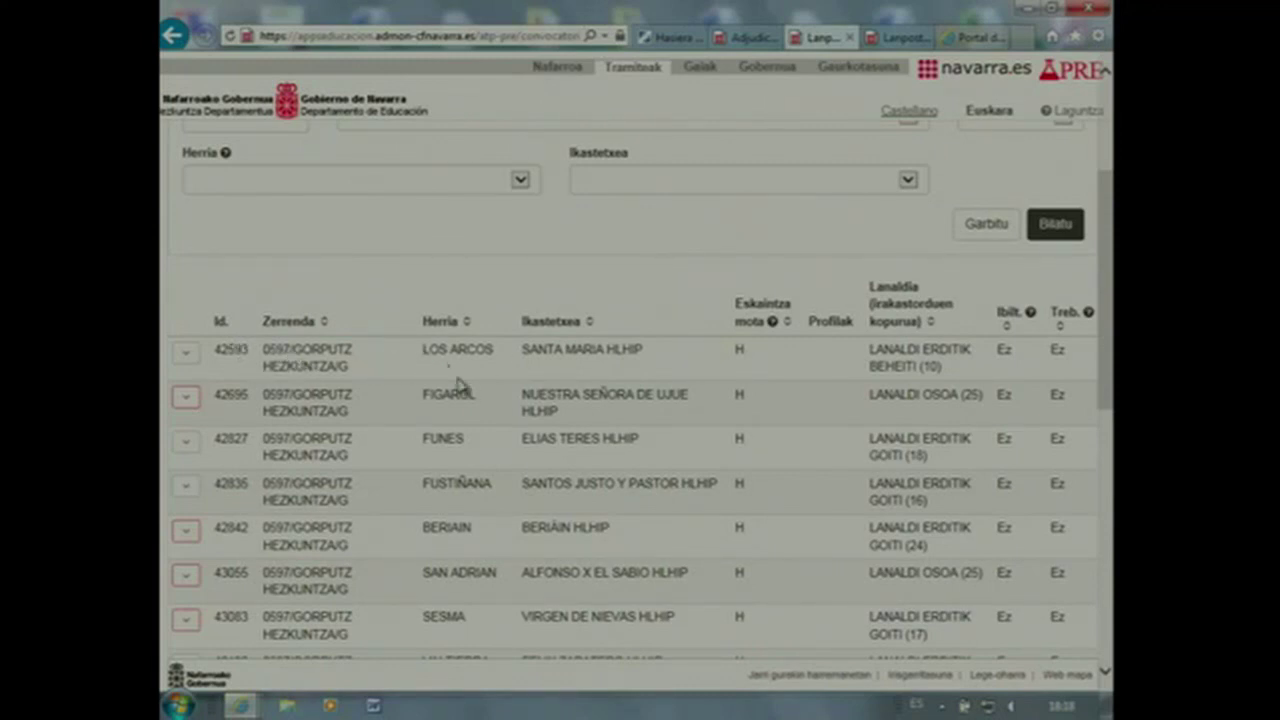
mouse_move(774, 333)
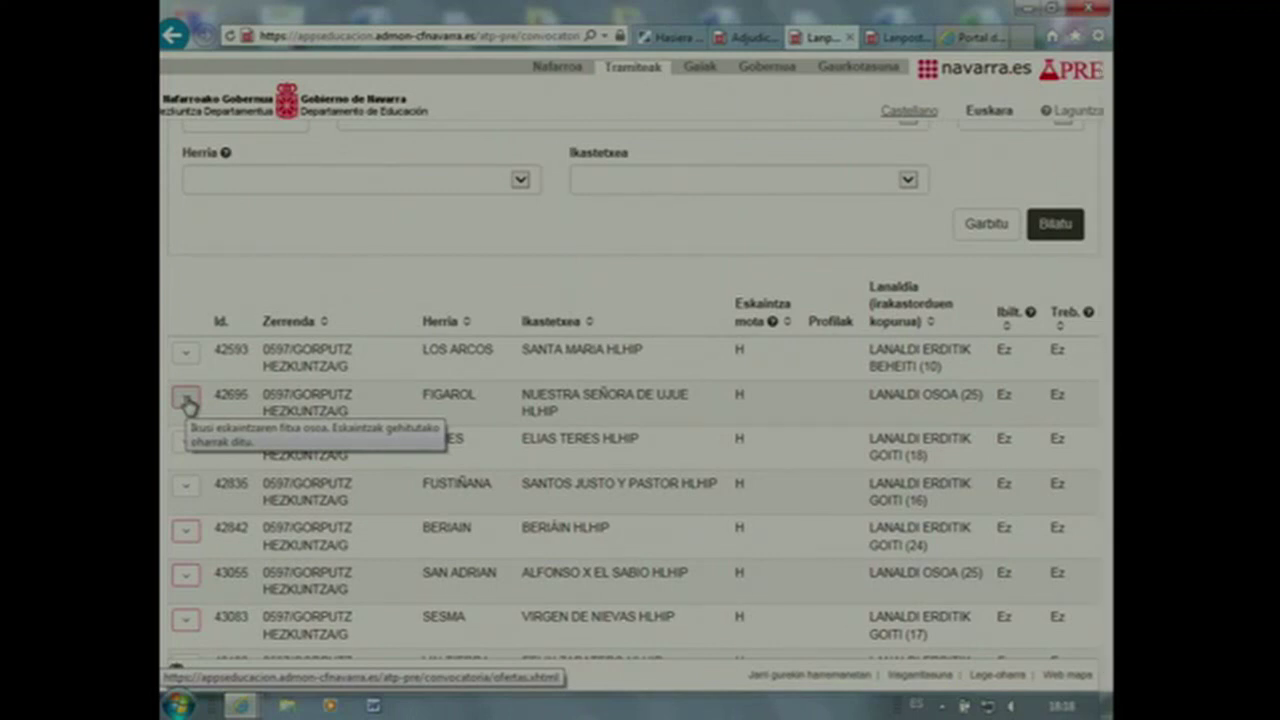
left_click(186, 399)
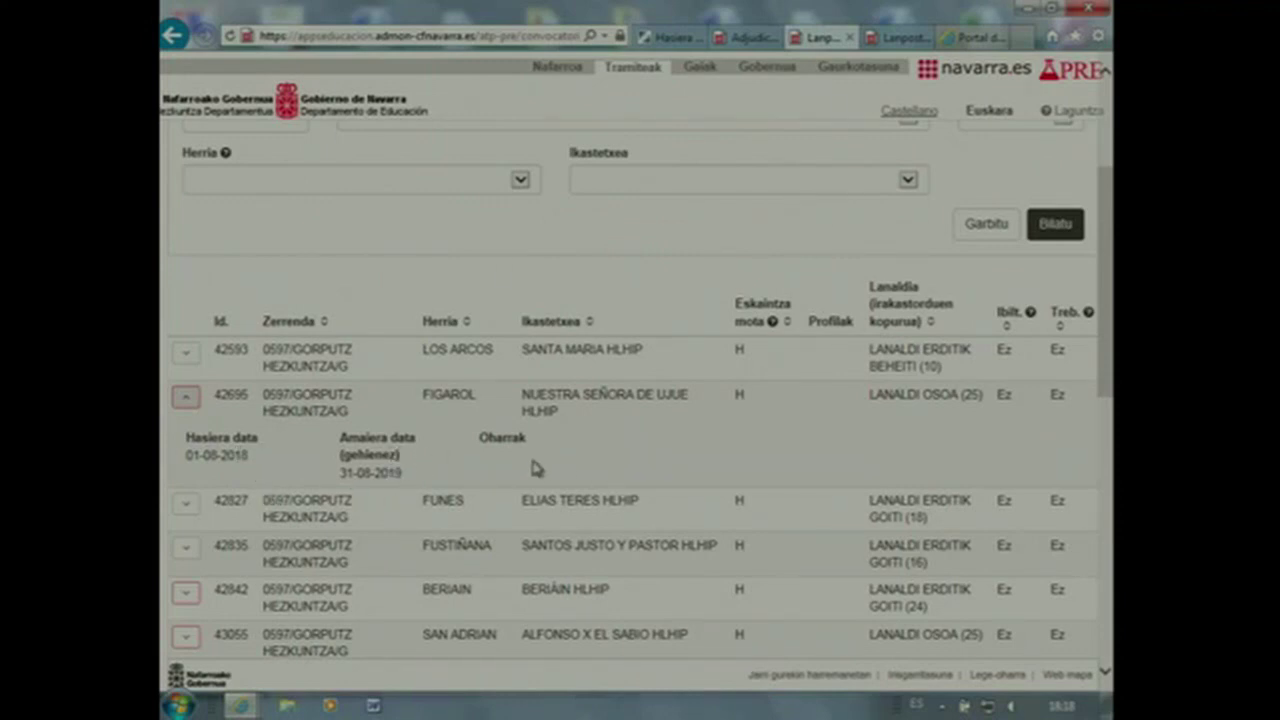
left_click(189, 400)
left_click(192, 401)
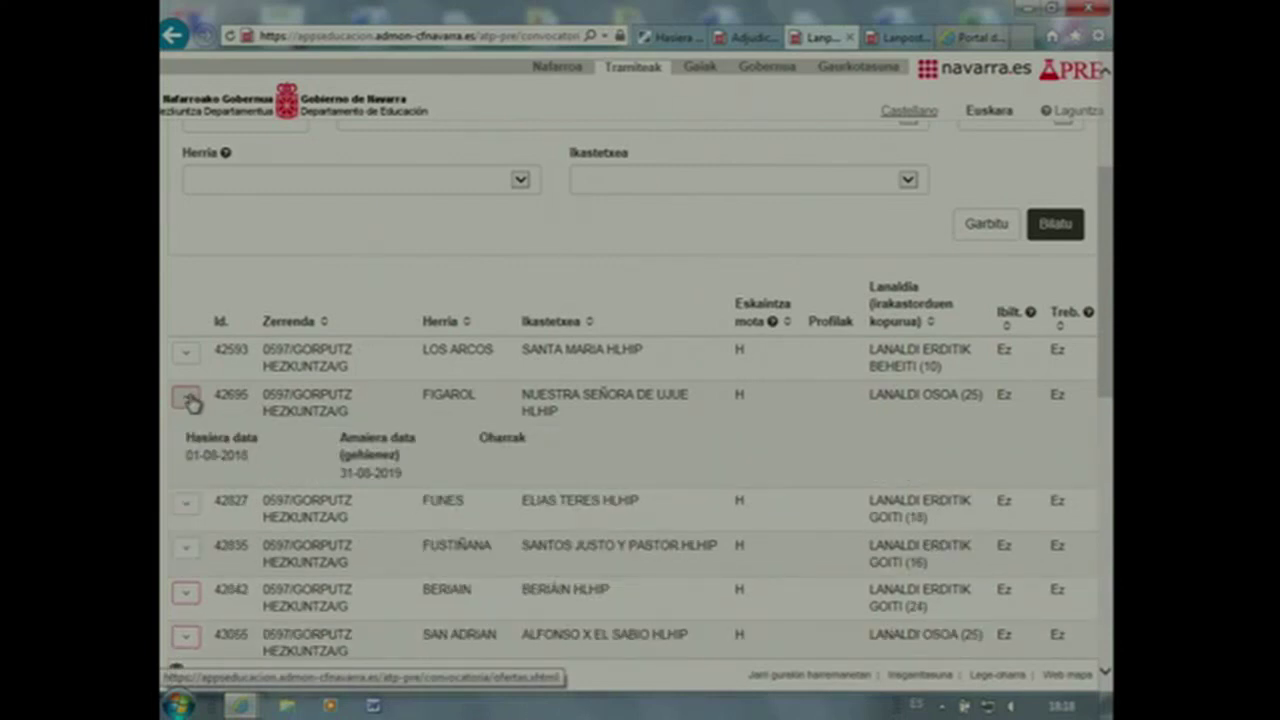
left_click(190, 400)
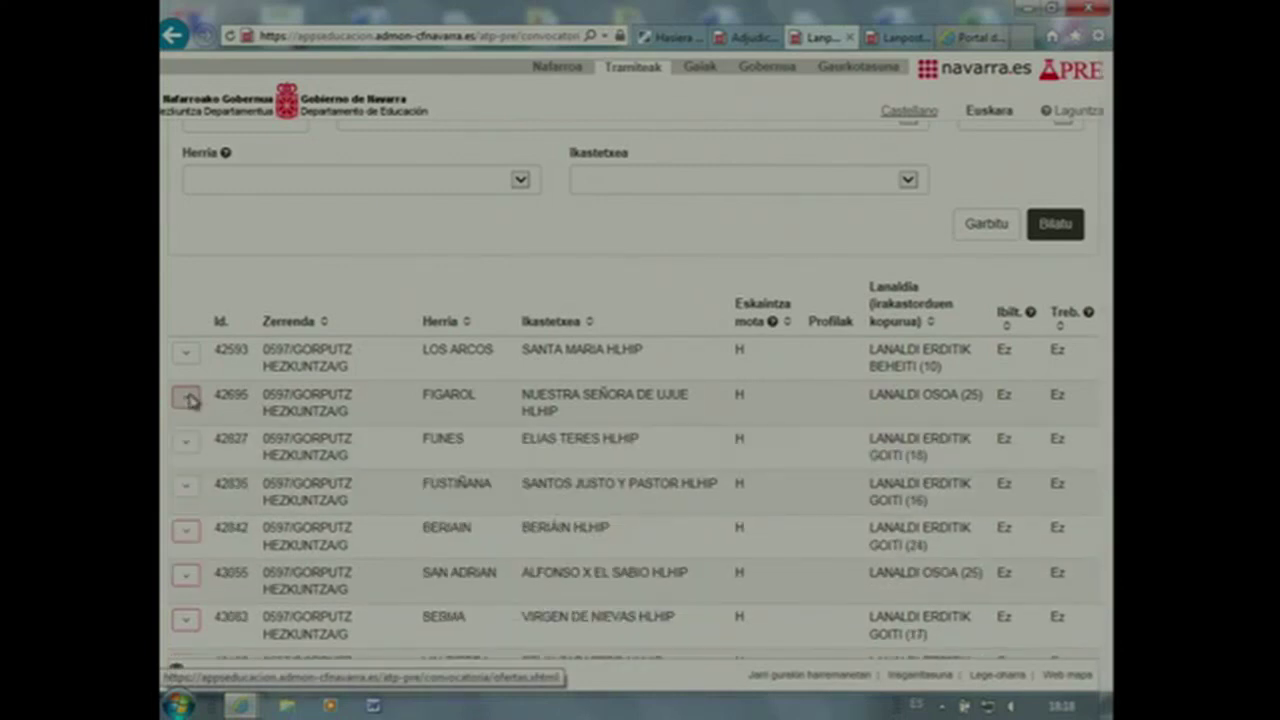
left_click(186, 534)
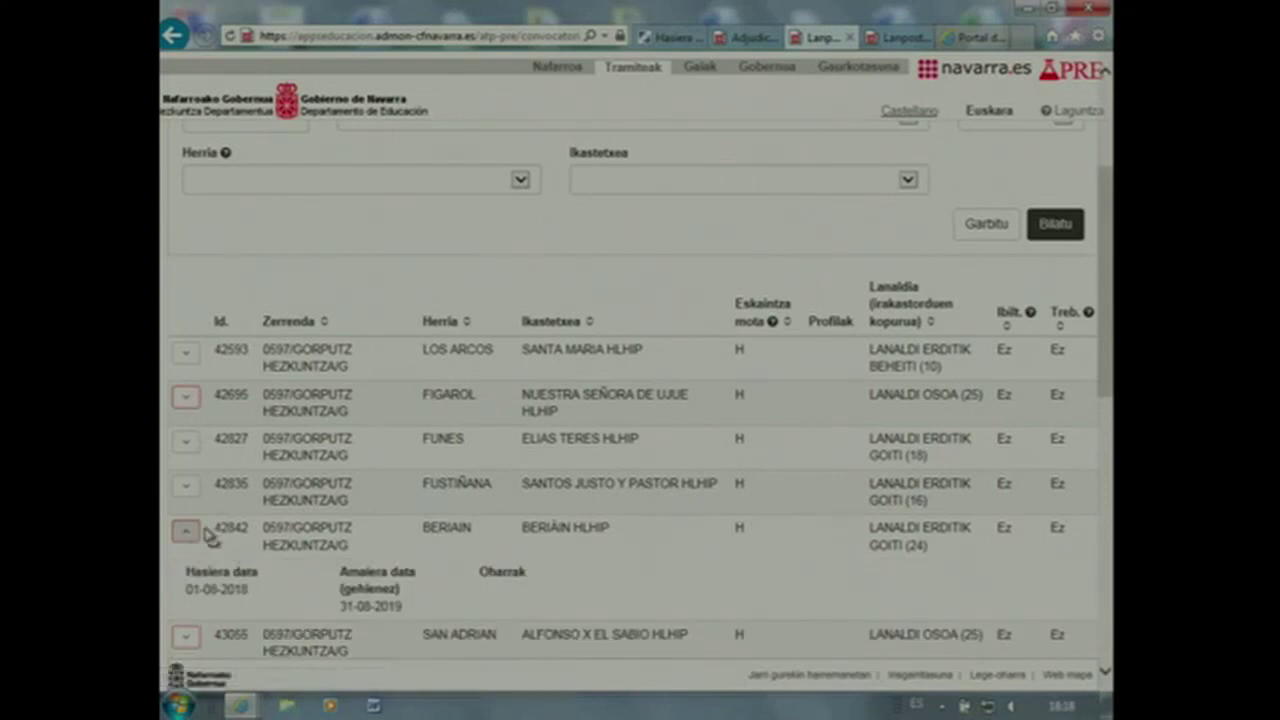
left_click(188, 533)
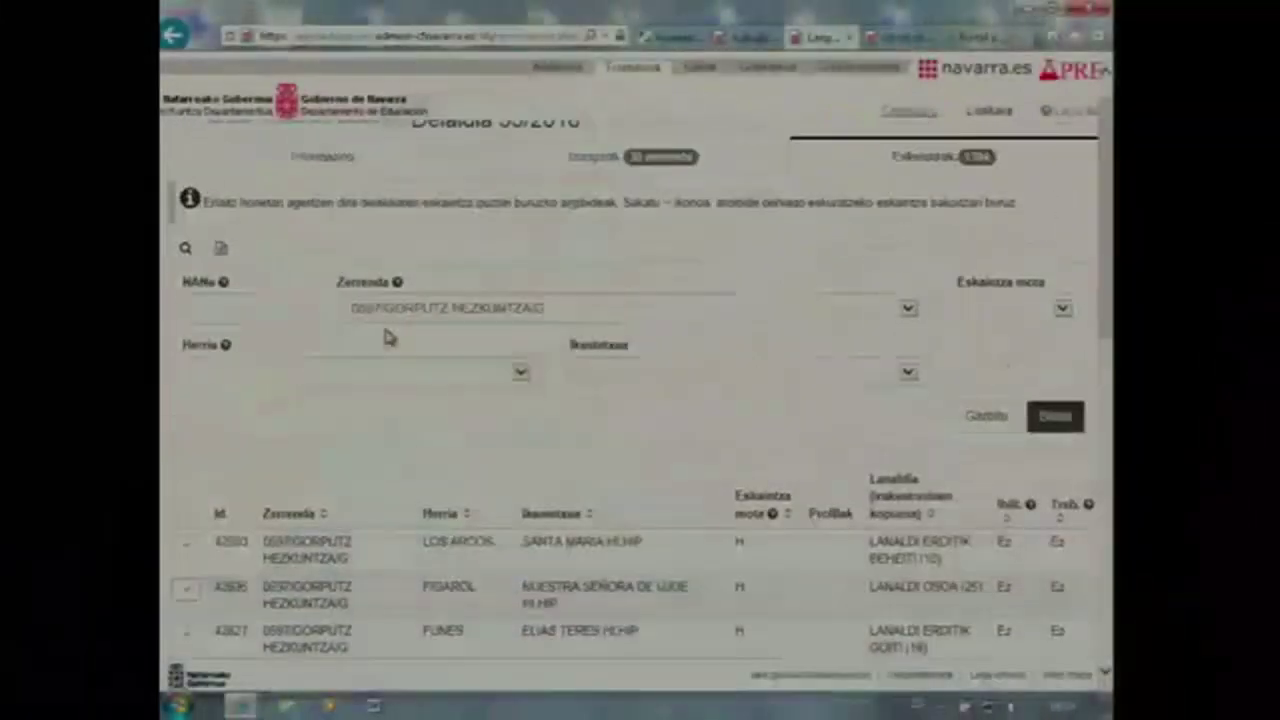
scroll(390, 338, "up", 1)
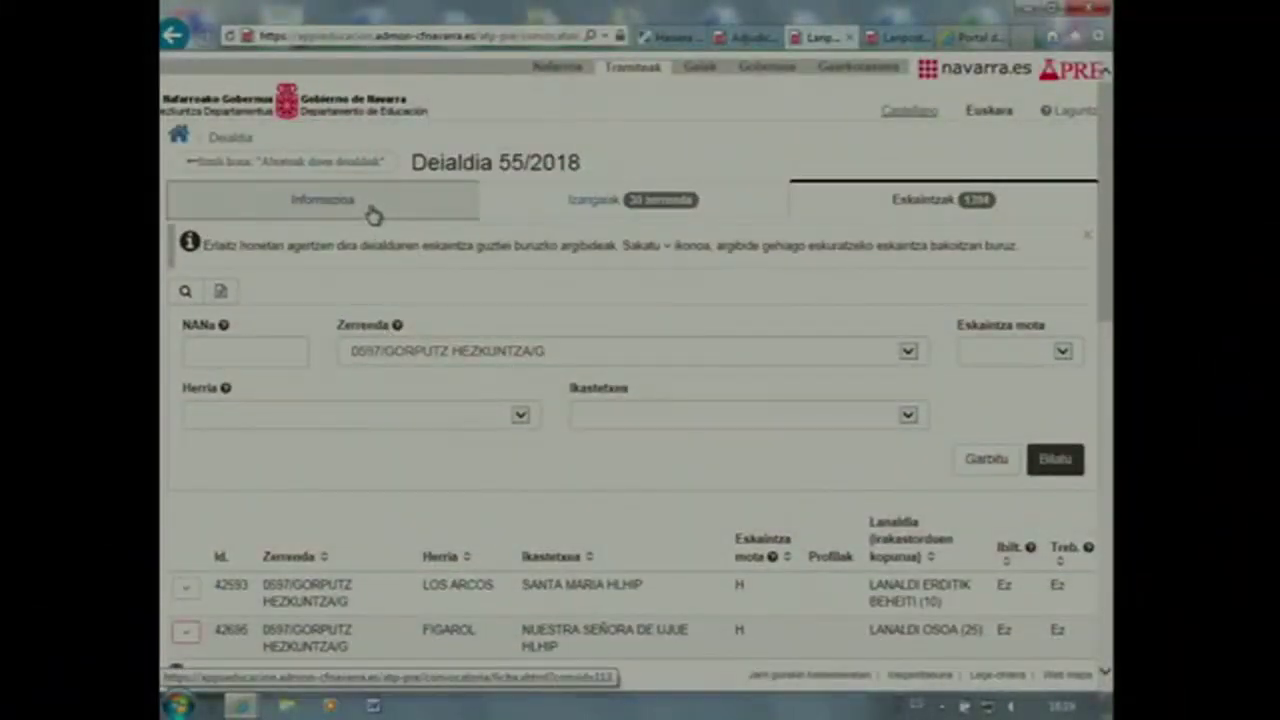
Return to the LET calls list, then browse the Laguntza page's guides, contacts and Ohiko galderak FAQ
left_click(228, 162)
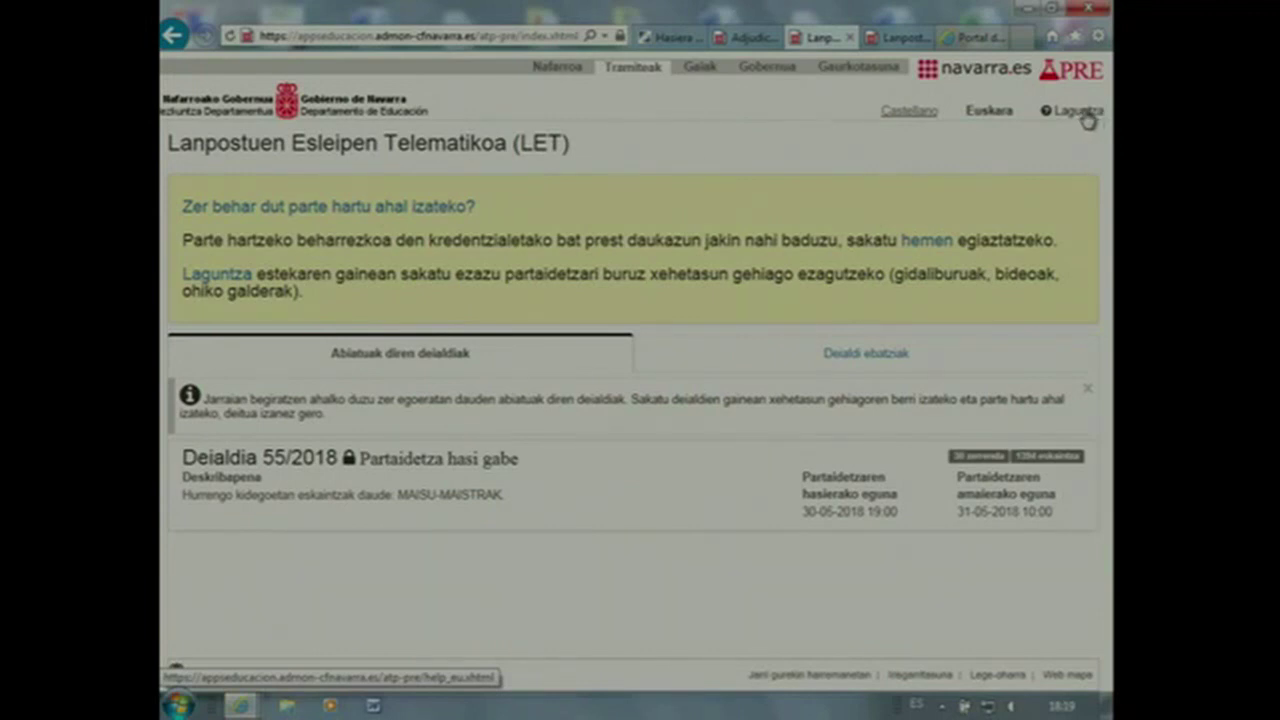
left_click(1079, 112)
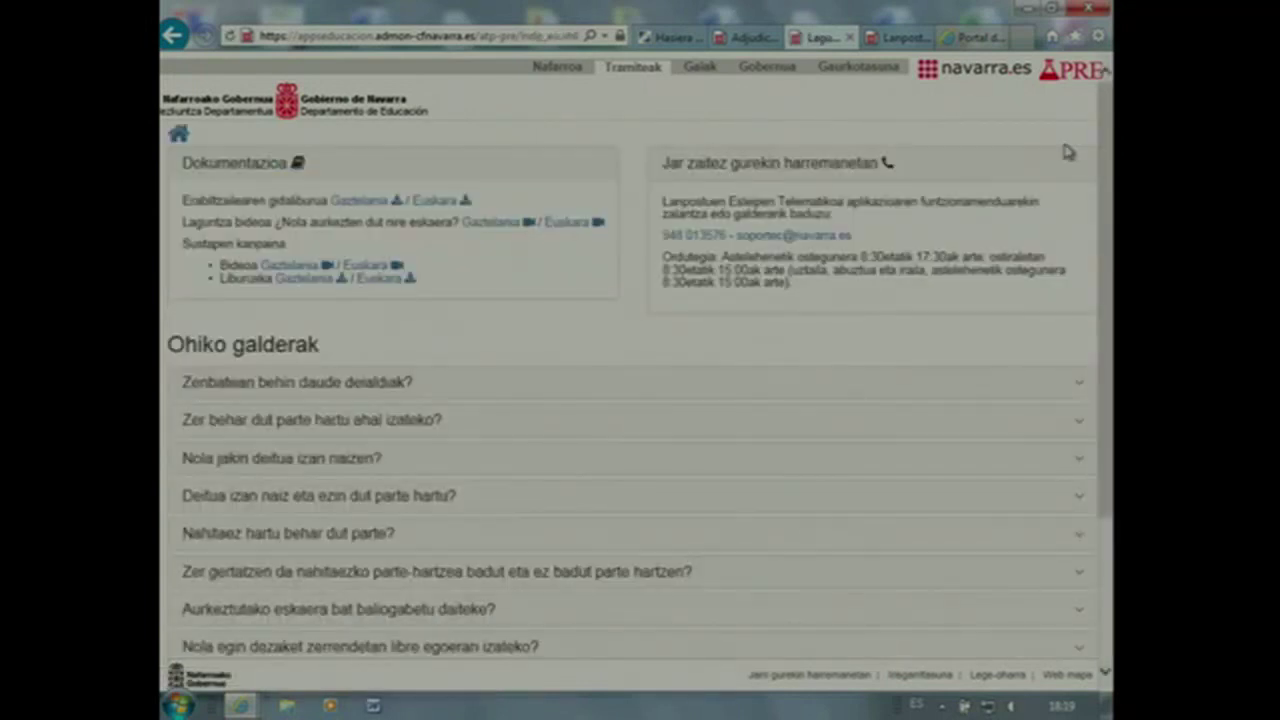
scroll(1104, 308, "down", 2)
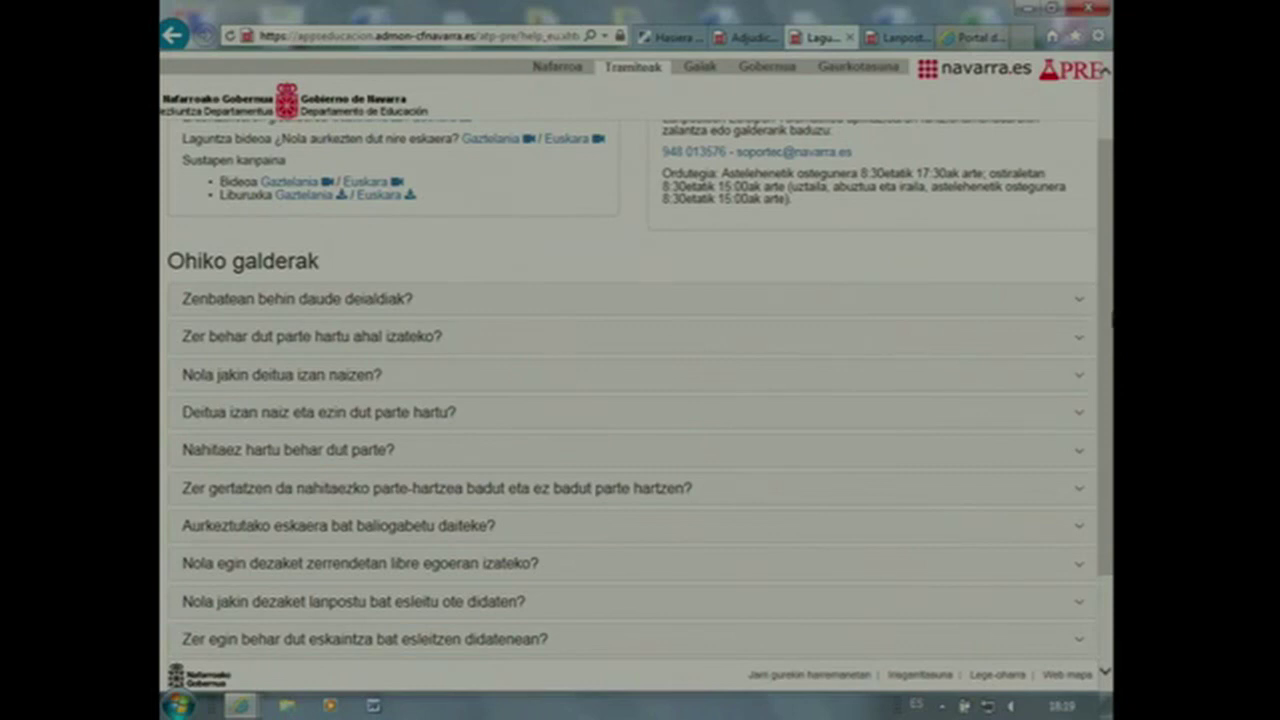
scroll(1106, 318, "down", 2)
scroll(1090, 300, "up", 3)
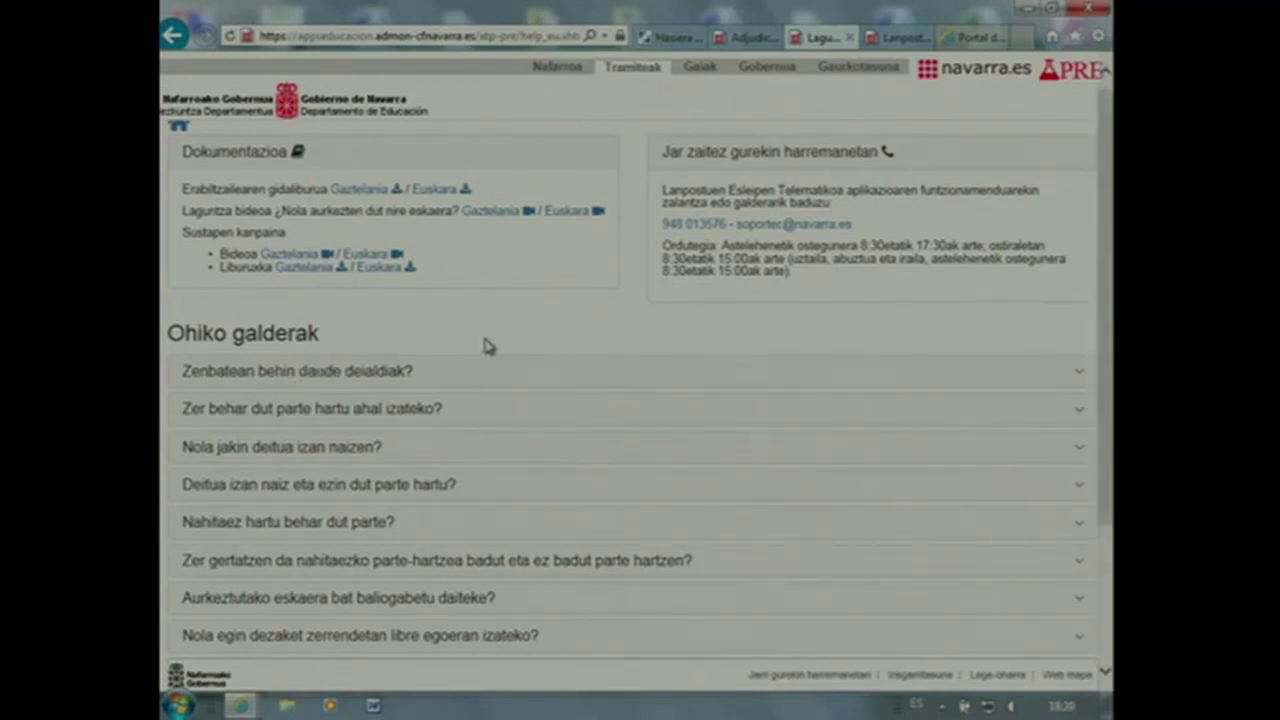
scroll(486, 345, "down", 1)
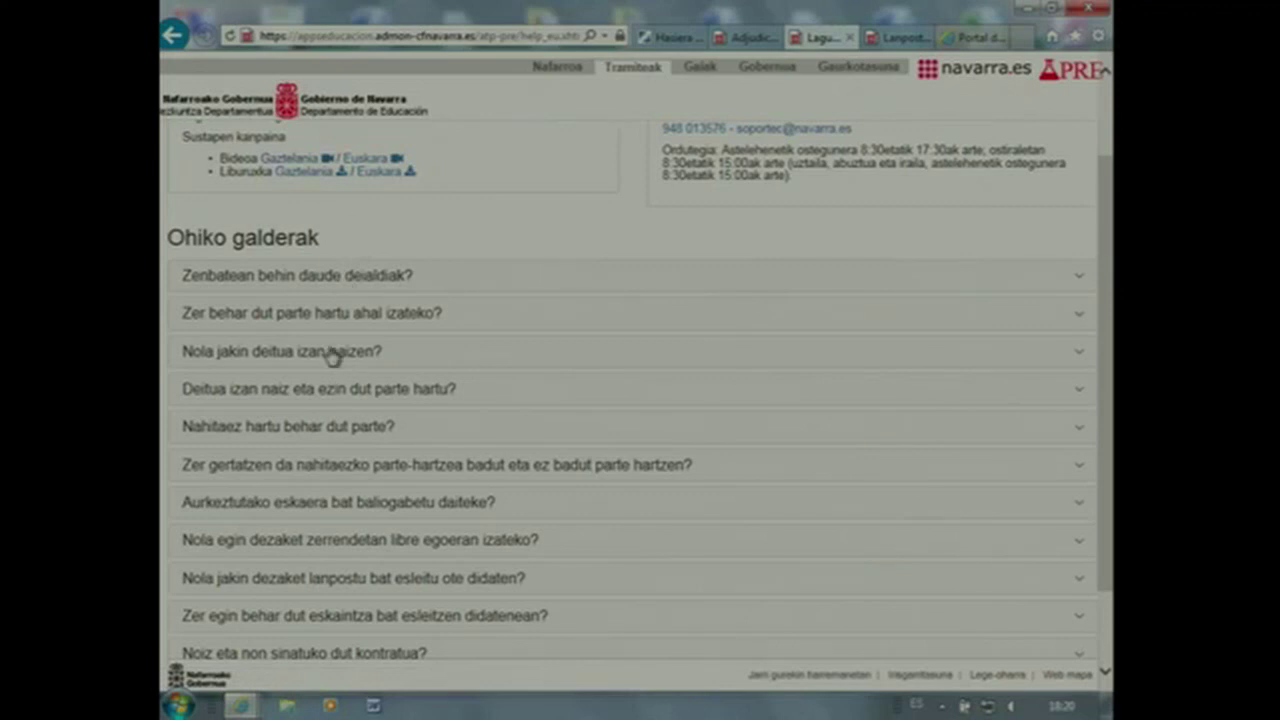
scroll(331, 350, "down", 1)
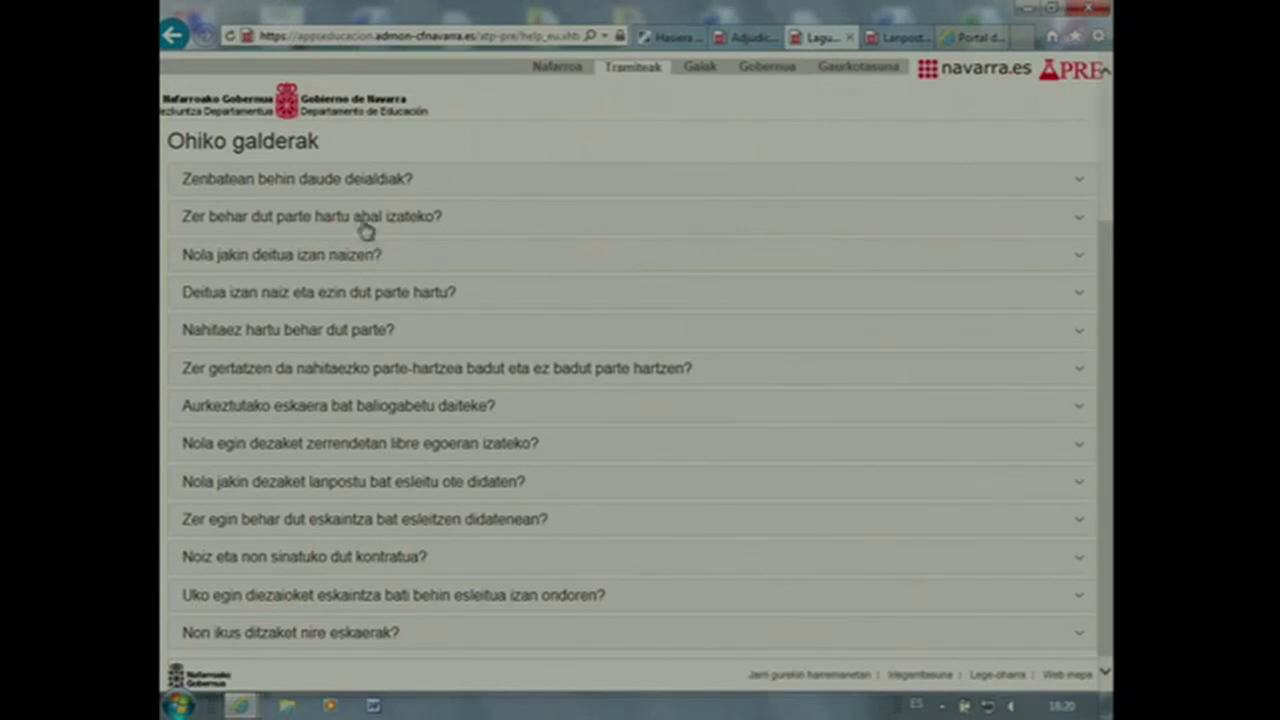
Expand answers to 'Zenbatean behin daude deialdiak?', 'Zer behar dut parte hartu ahal izateko?' and 'Nola jakin deitua izan naizen?'
left_click(352, 187)
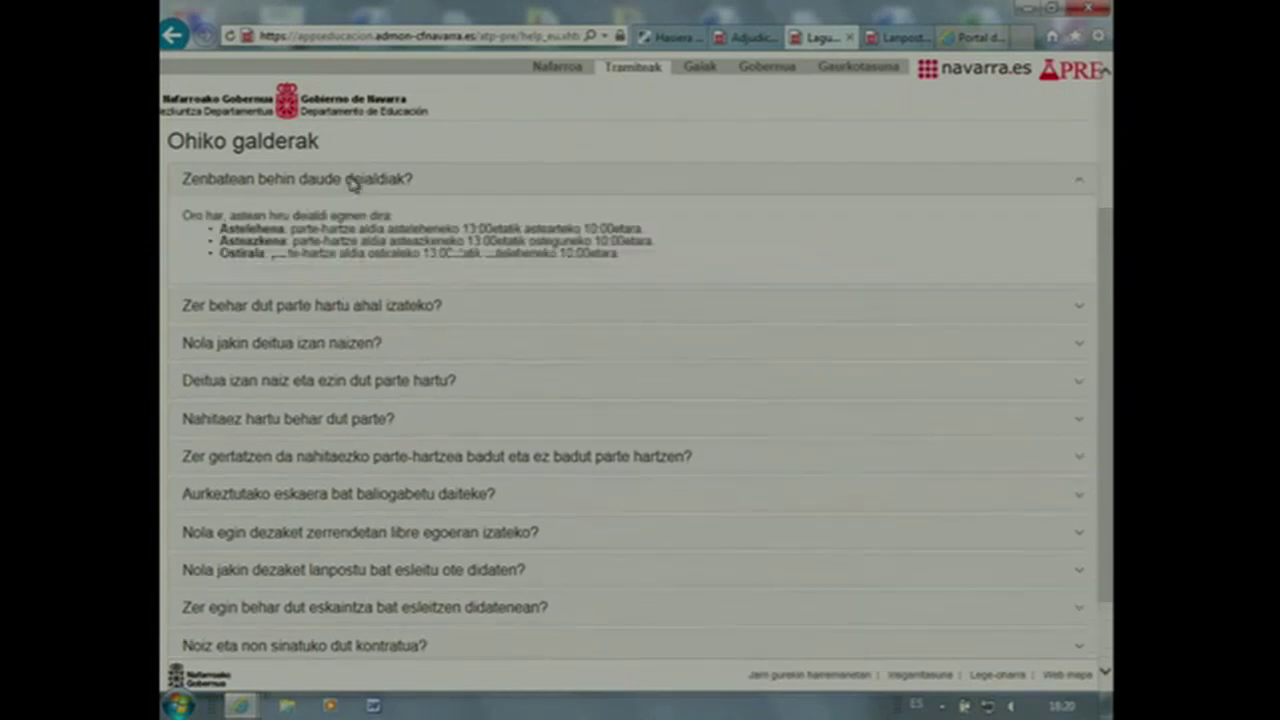
left_click(363, 303)
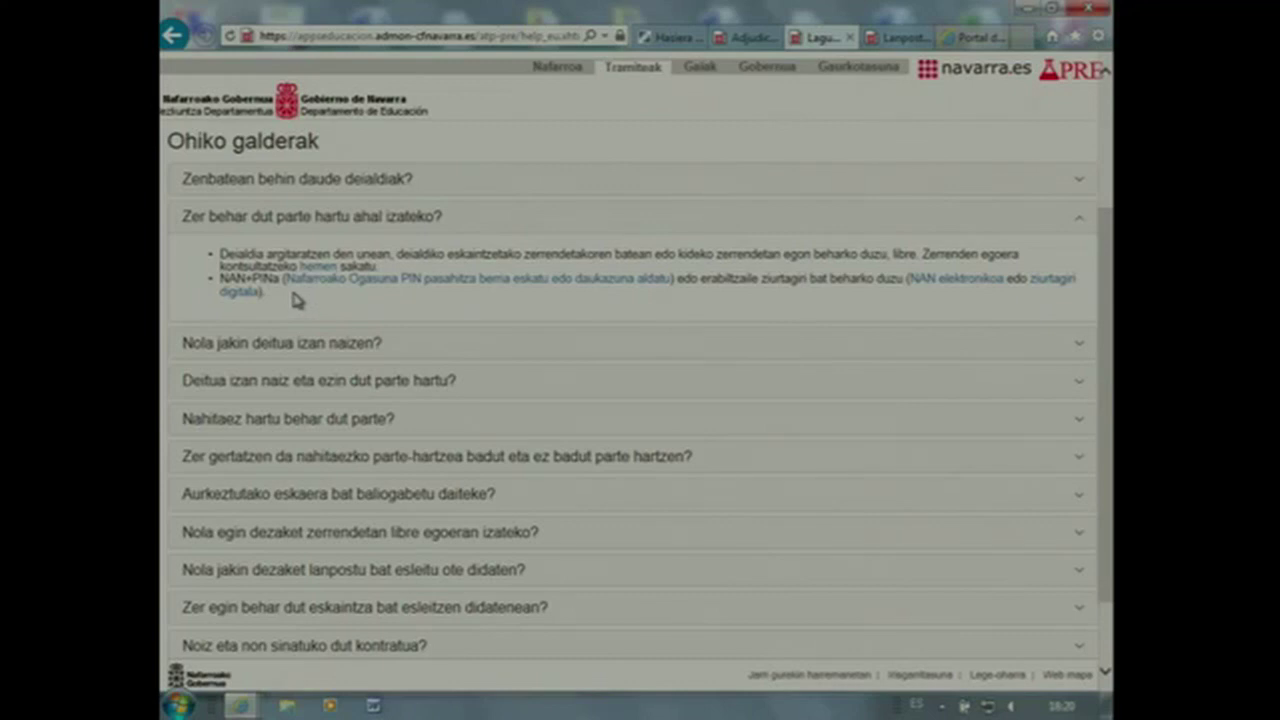
left_click(326, 350)
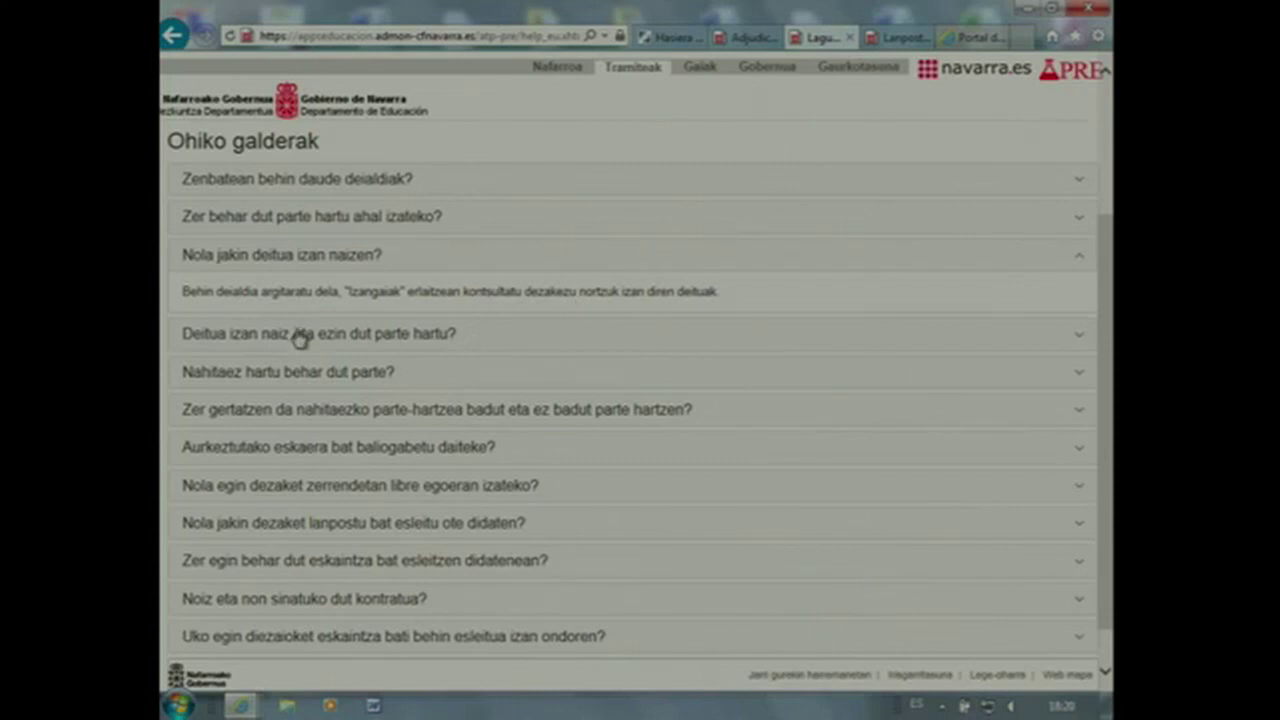
scroll(400, 530, "up", 3)
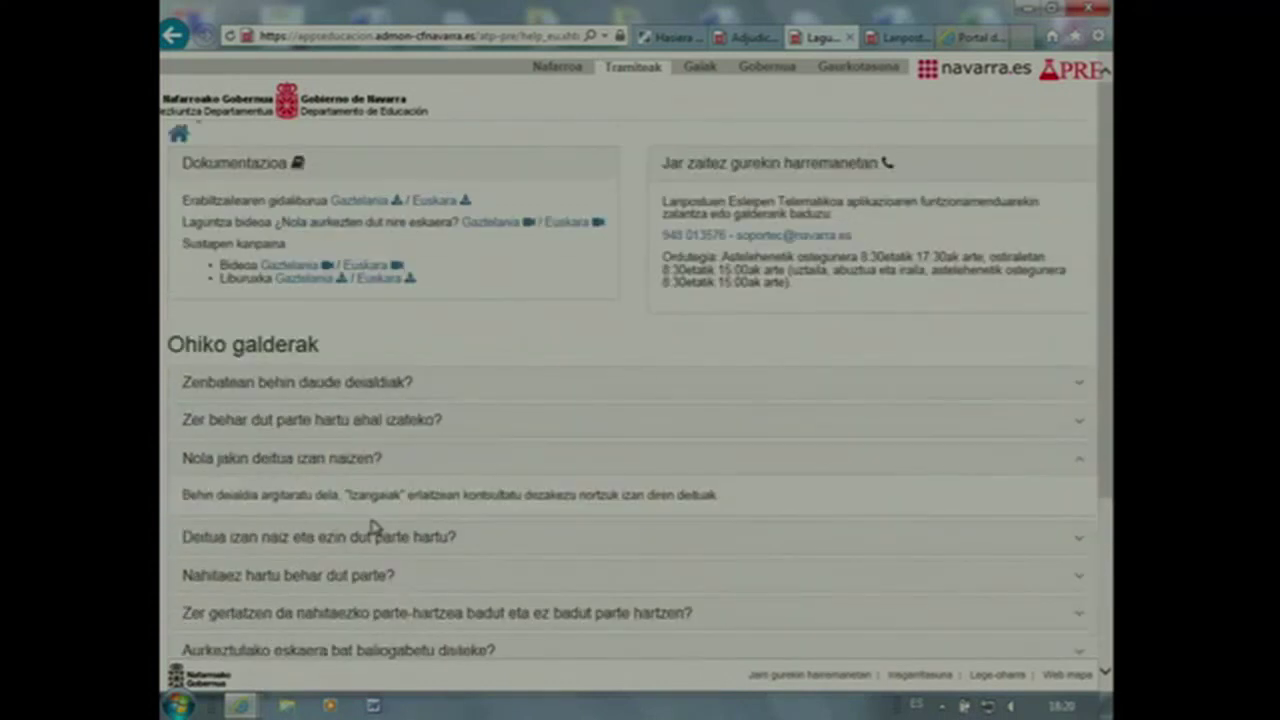